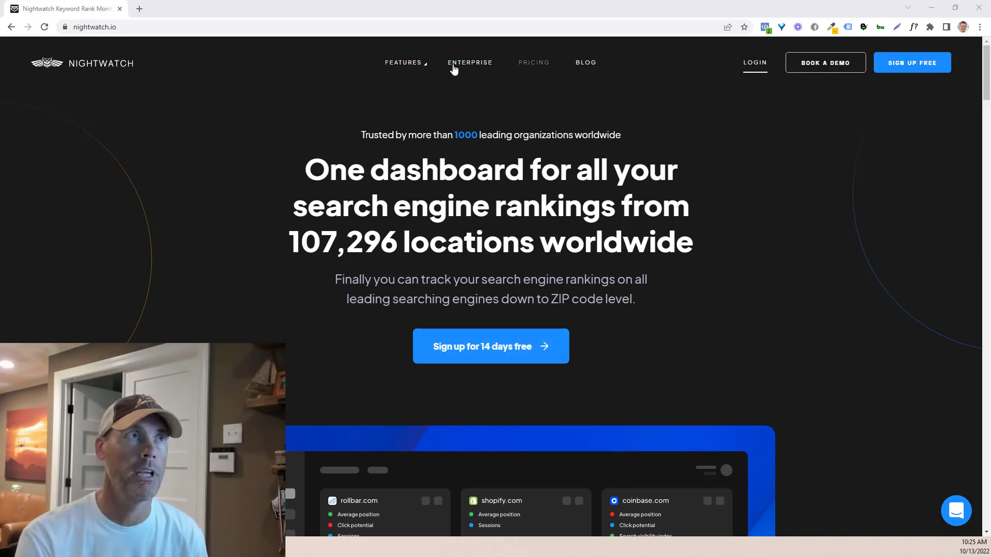
Scroll the pricing page and drag the keyword slider to the largest tier
scroll(676, 200, down, 6)
scroll(800, 217, down, 7)
scroll(801, 221, down, 3)
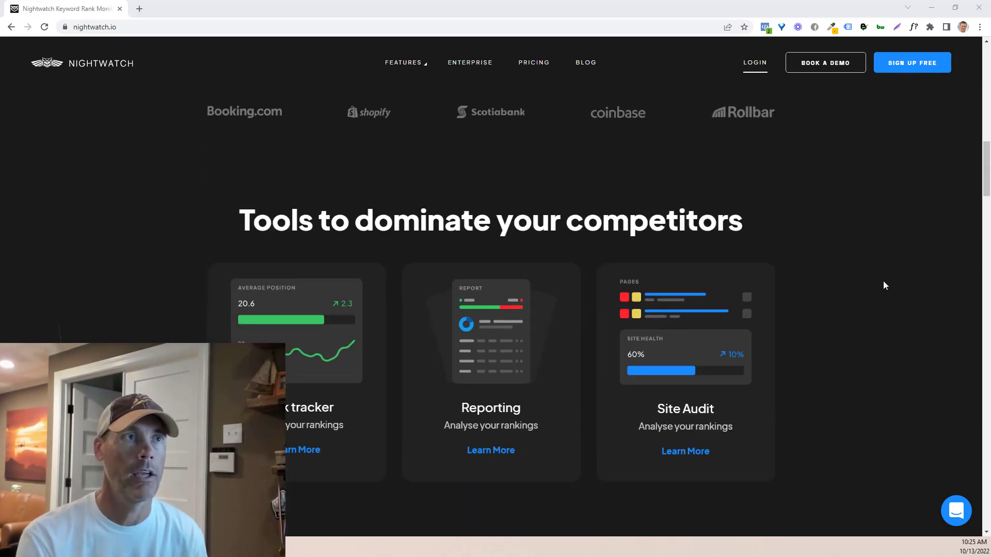
scroll(677, 394, down, 5)
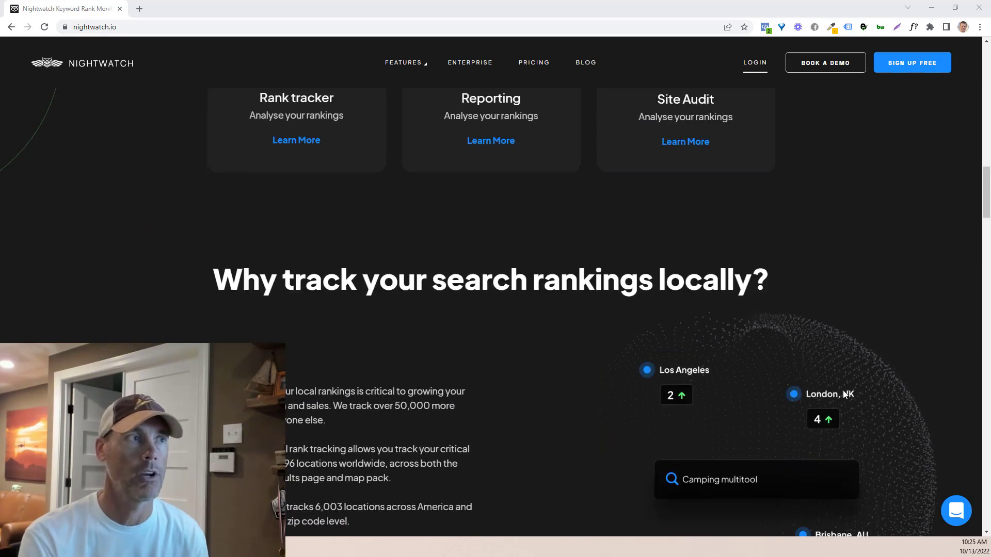
scroll(856, 389, down, 4)
scroll(856, 388, up, 3)
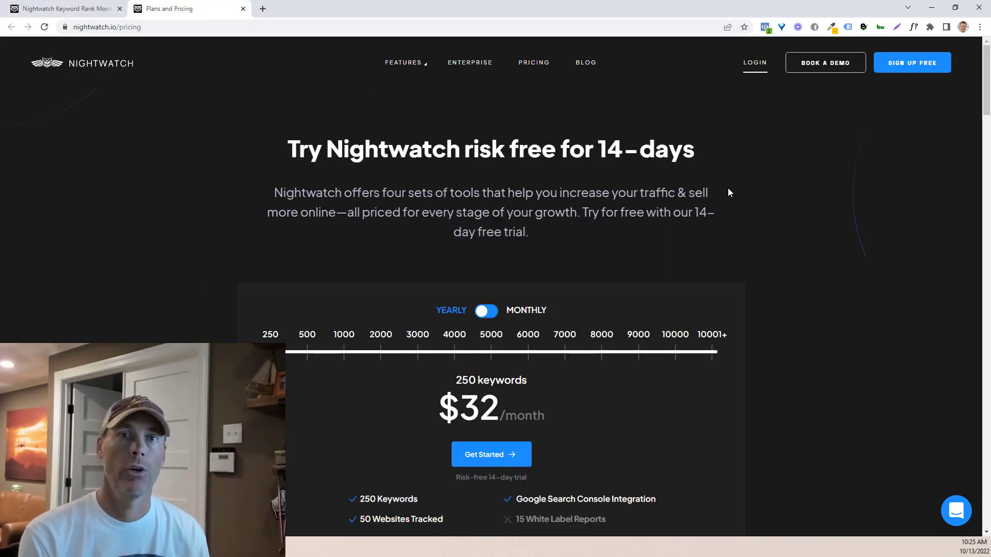
scroll(268, 307, down, 1)
mouse_move(268, 307)
mouse_down()
mouse_move(707, 308)
mouse_move(272, 308)
mouse_up()
Check the price for 5000 keywords and scroll through the rest of the pricing page
scroll(263, 310, down, 2)
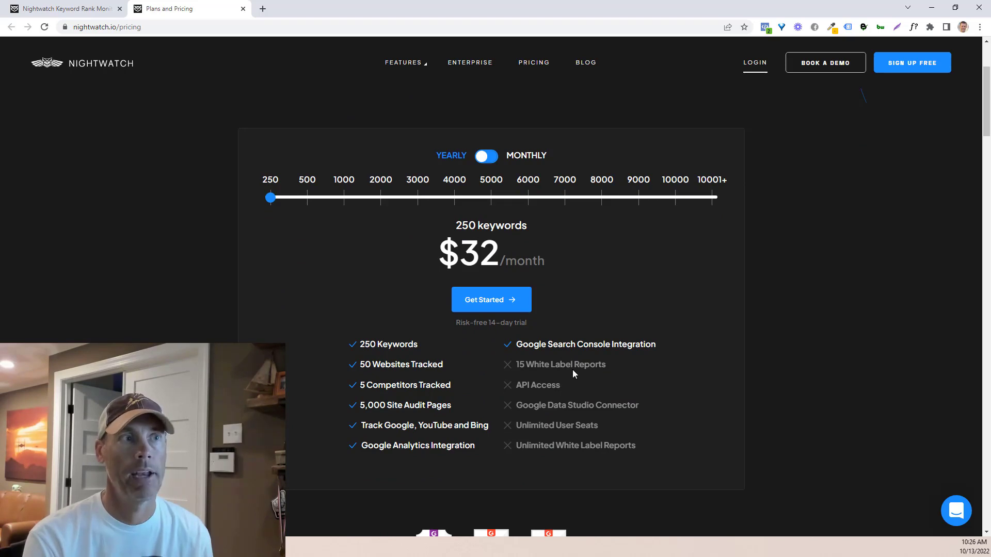
mouse_move(270, 197)
mouse_down()
mouse_move(505, 189)
mouse_move(598, 198)
mouse_move(270, 197)
mouse_up()
scroll(602, 270, down, 2)
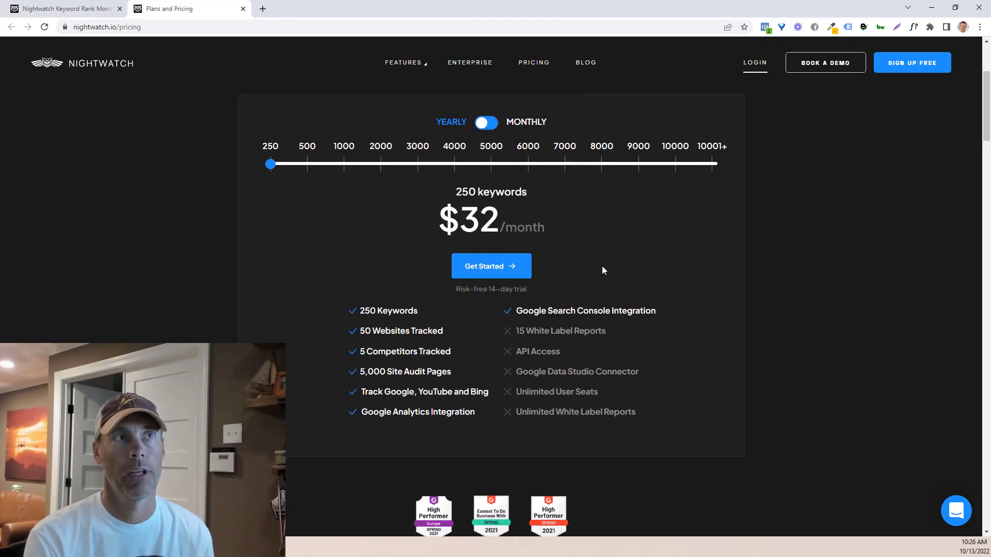
scroll(602, 271, down, 3)
scroll(620, 268, down, 2)
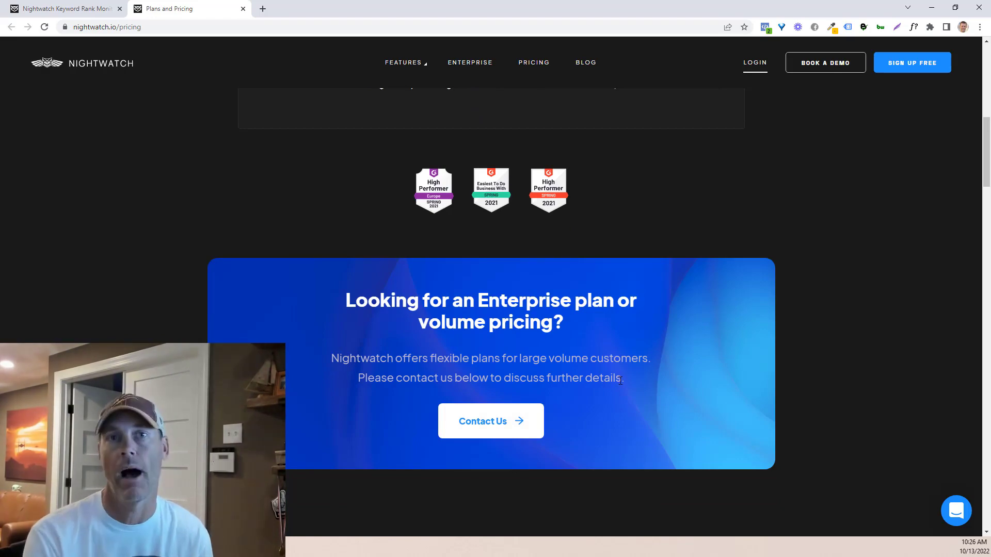
scroll(618, 382, up, 6)
scroll(616, 382, up, 4)
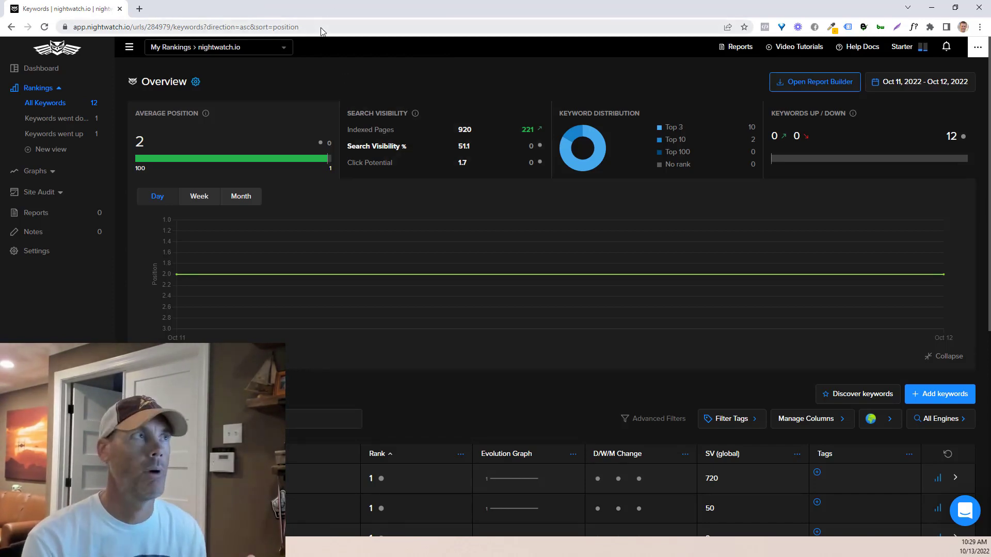
Enter twitter.com as the new website URL and continue to the website settings step
click(64, 488)
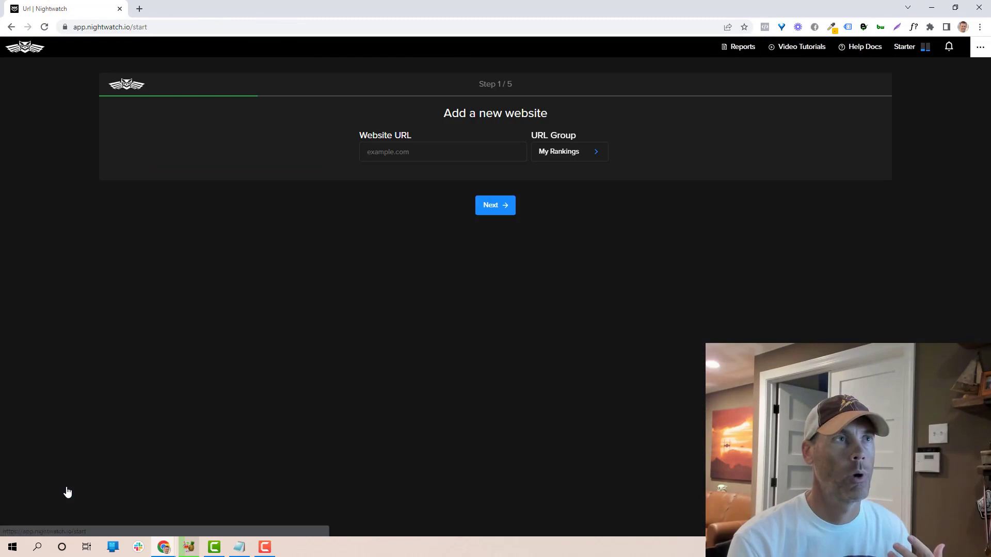
key(alt+Left)
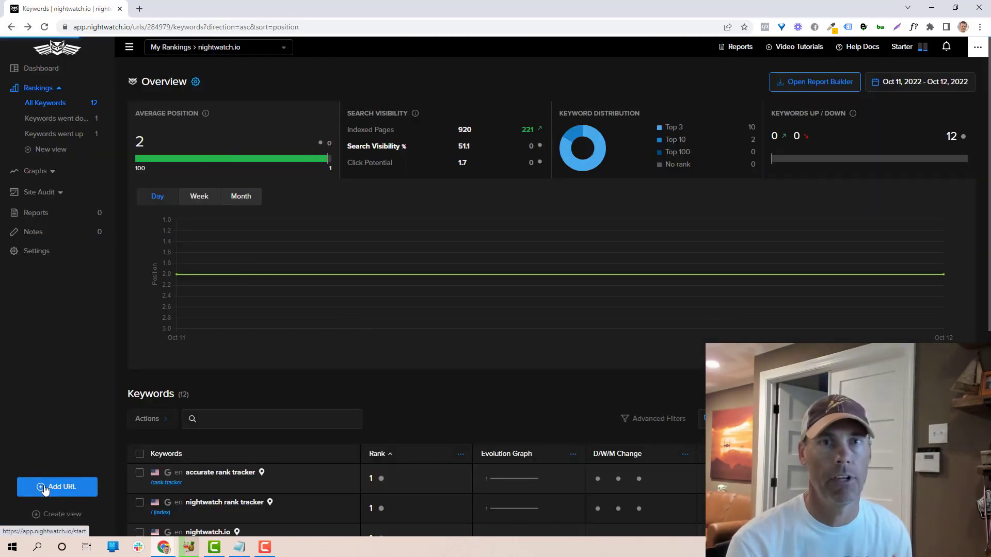
click(46, 488)
click(412, 153)
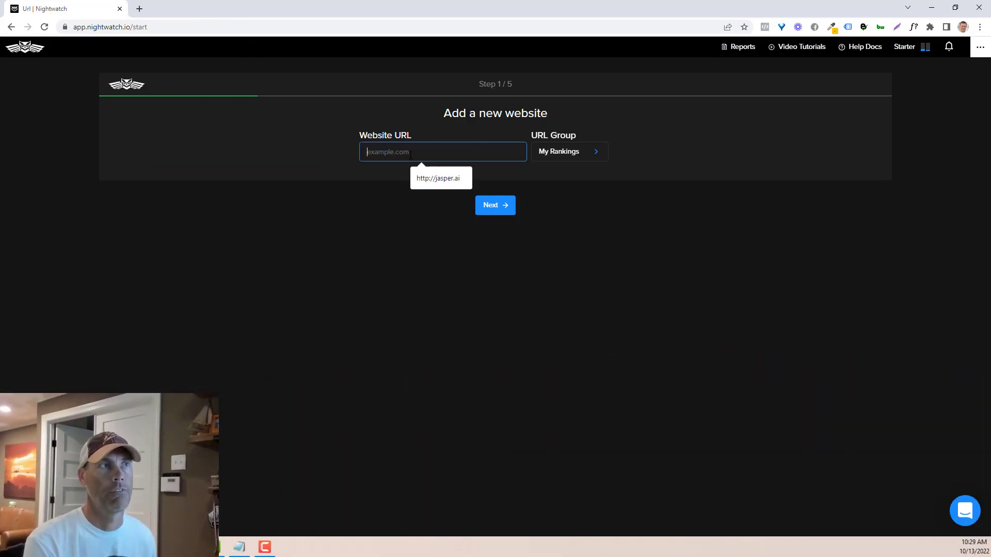
text(twit)
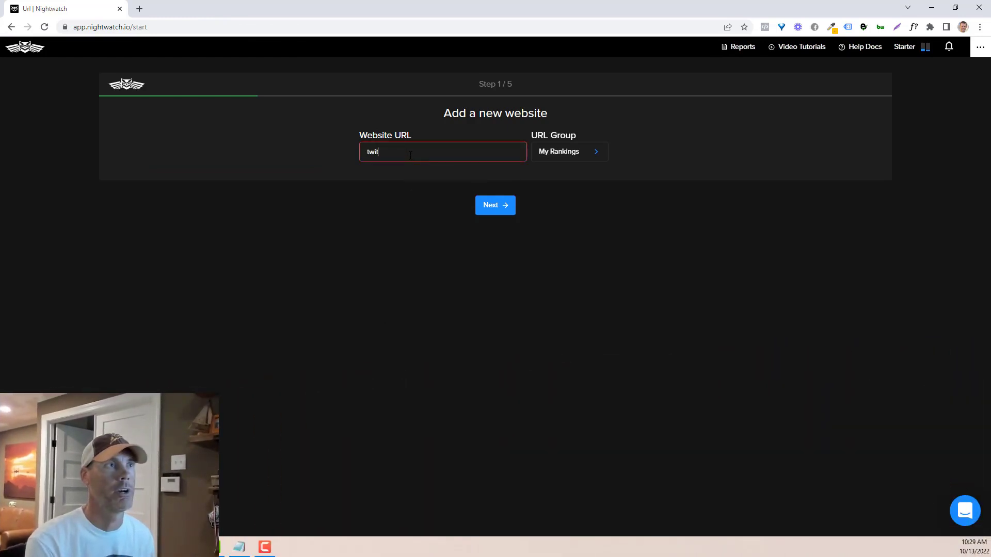
text(ter.com)
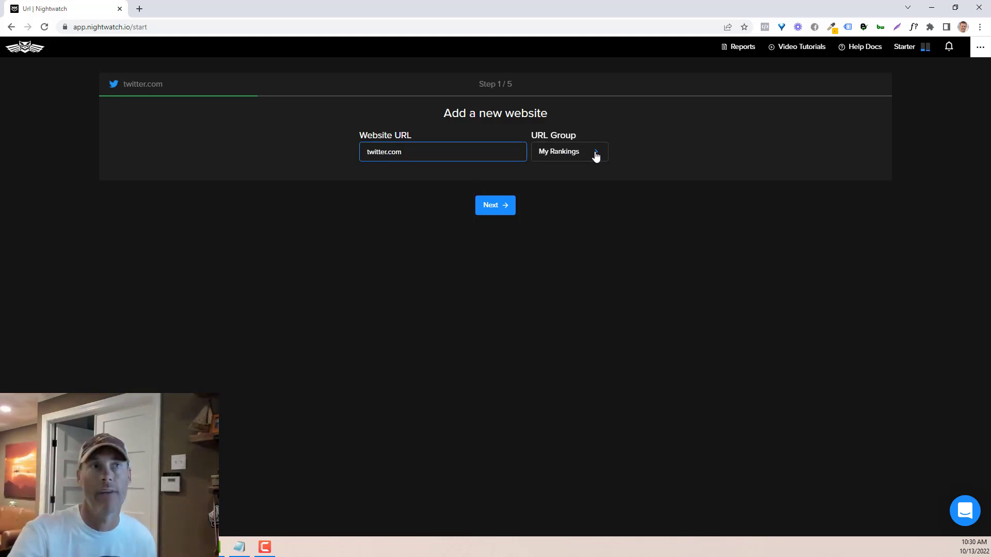
click(502, 209)
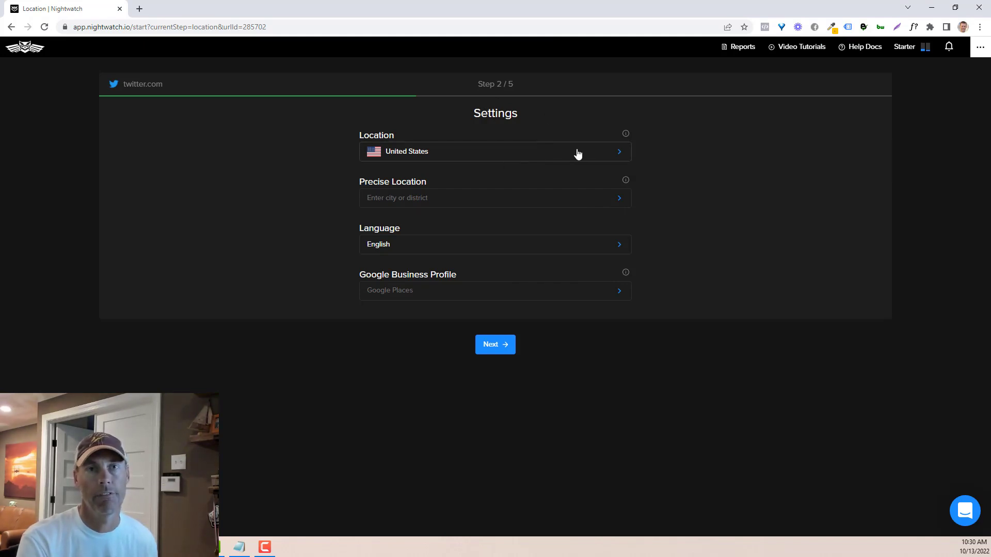
Set twitter.com's precise tracking location to Philadelphia, Pennsylvania
click(577, 153)
click(455, 202)
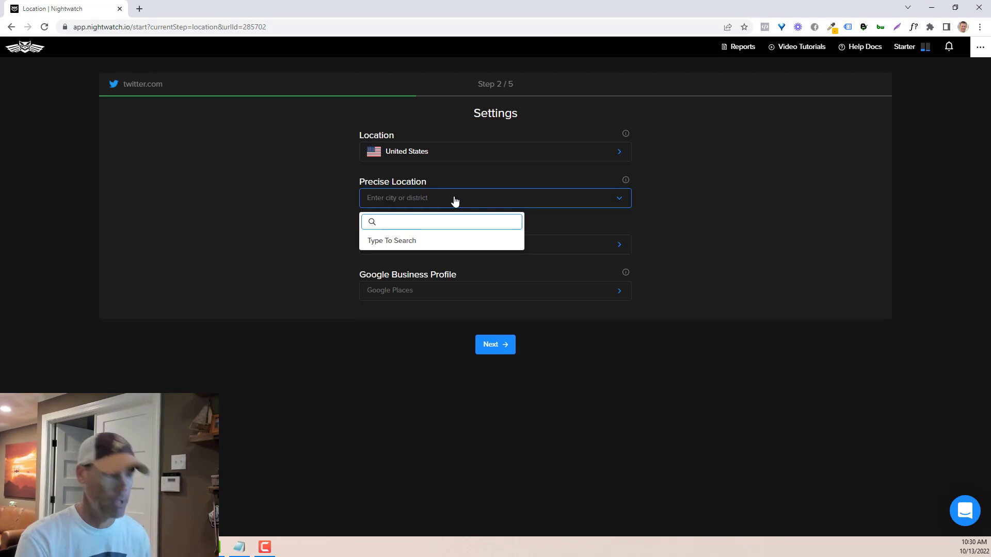
text(philade)
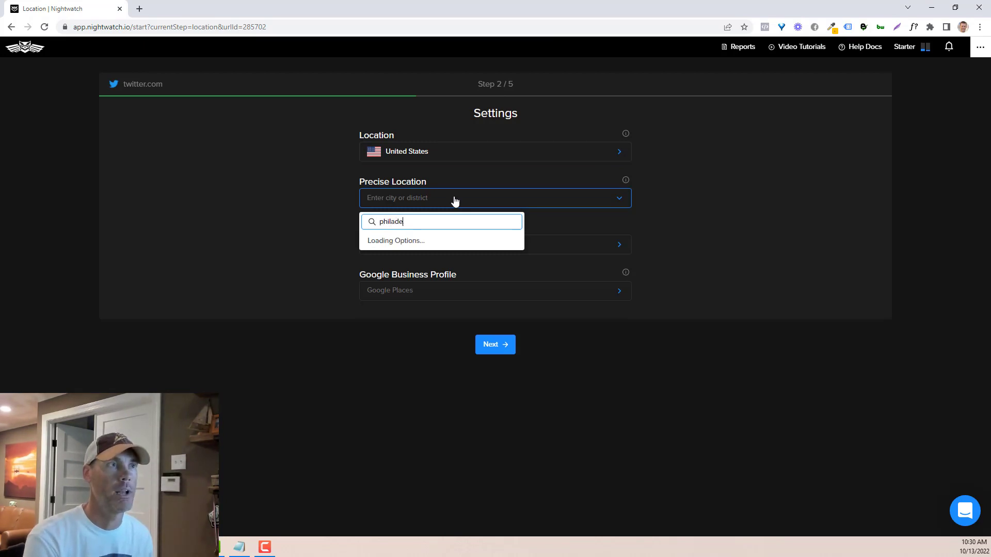
text(lphia)
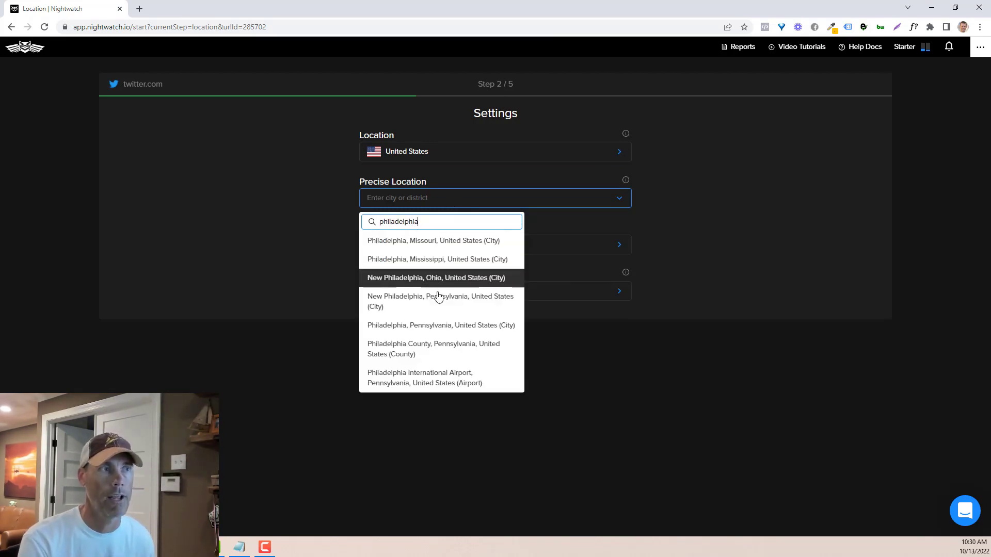
click(436, 334)
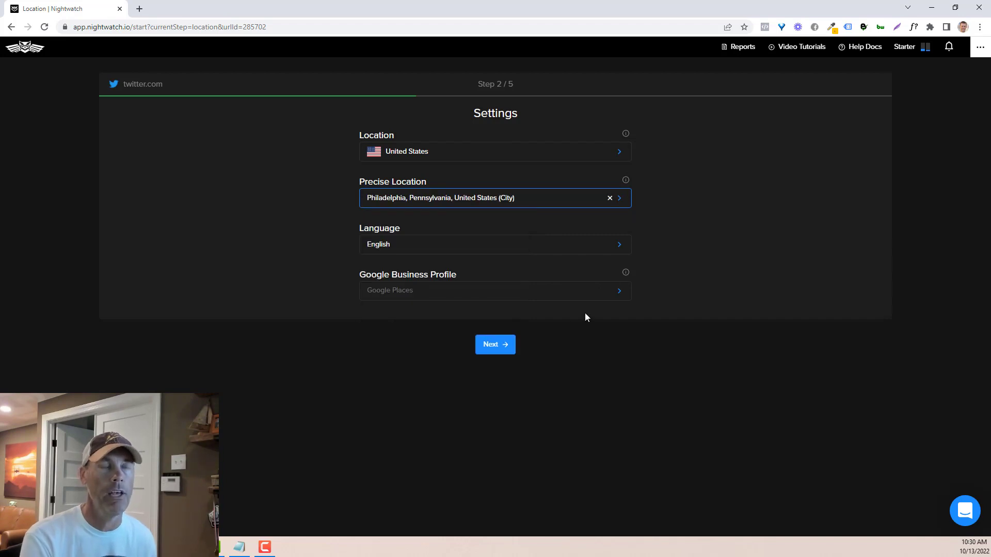
Skip the Google Business Profile and Integrations steps to reach the keywords list
click(474, 293)
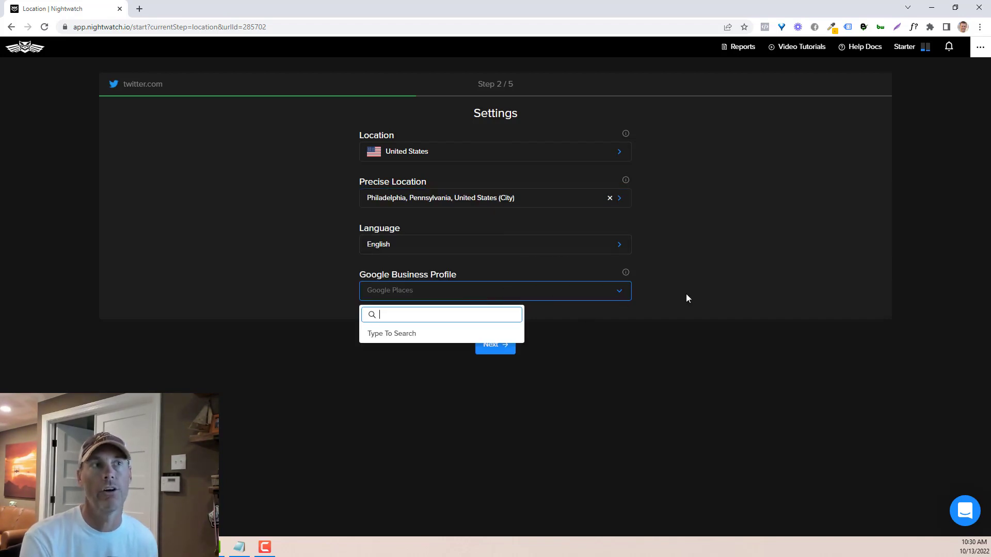
click(589, 280)
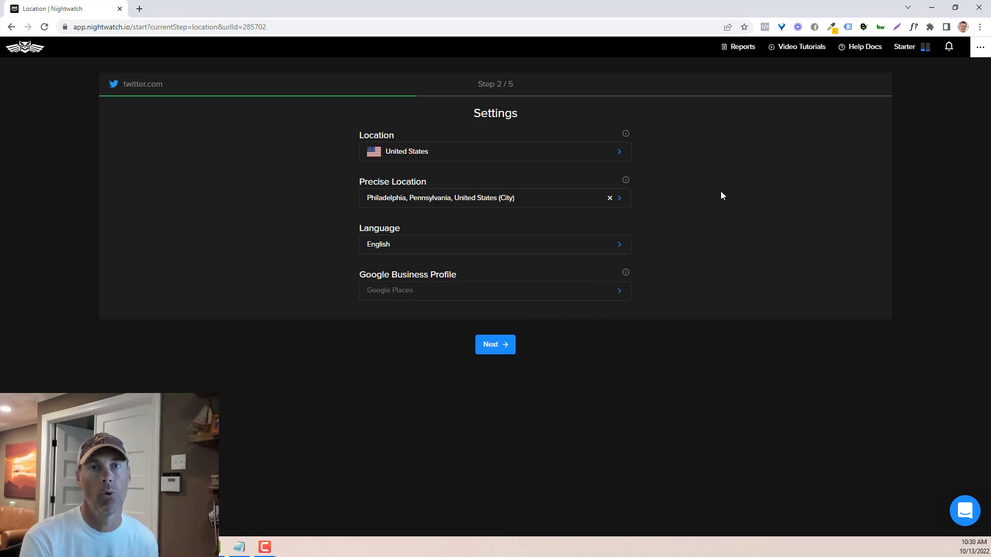
click(506, 345)
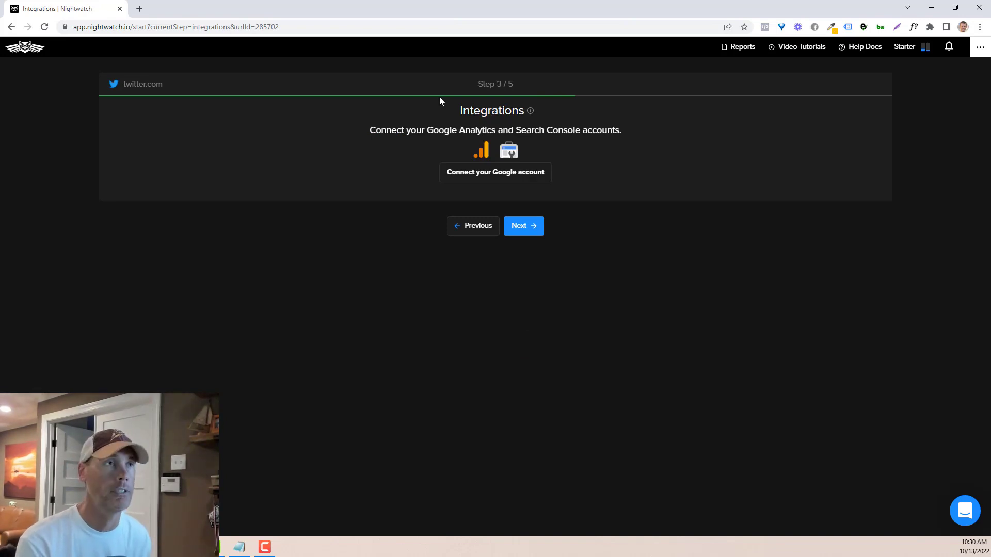
click(531, 230)
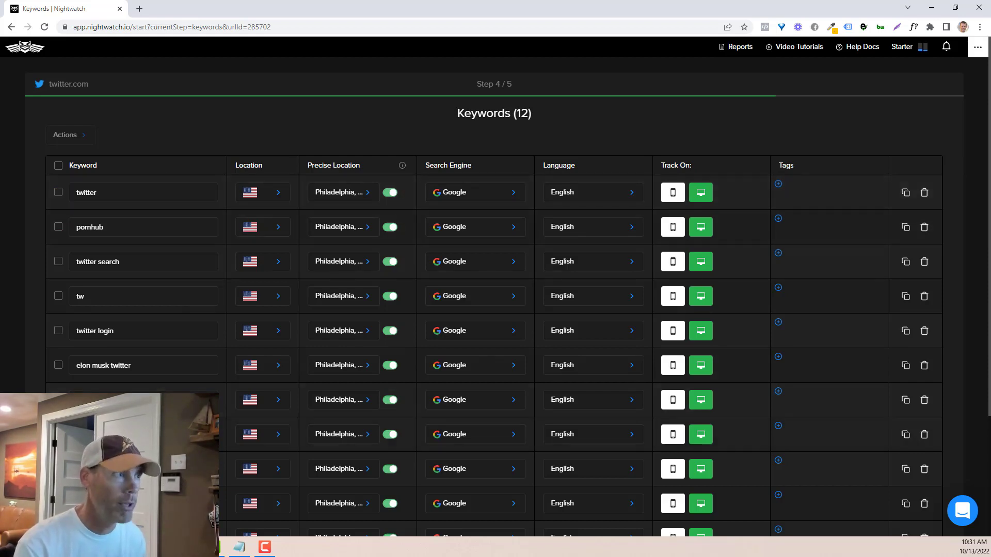
Toggle the twitter keyword's precise location off and on, then submit the 12 keywords
scroll(495, 310, down, 2)
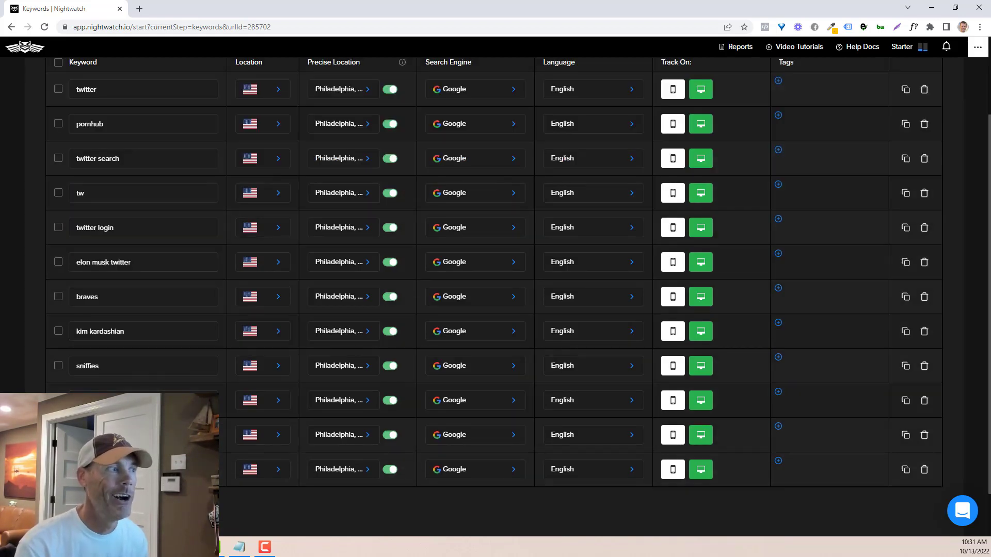
scroll(163, 370, up, 2)
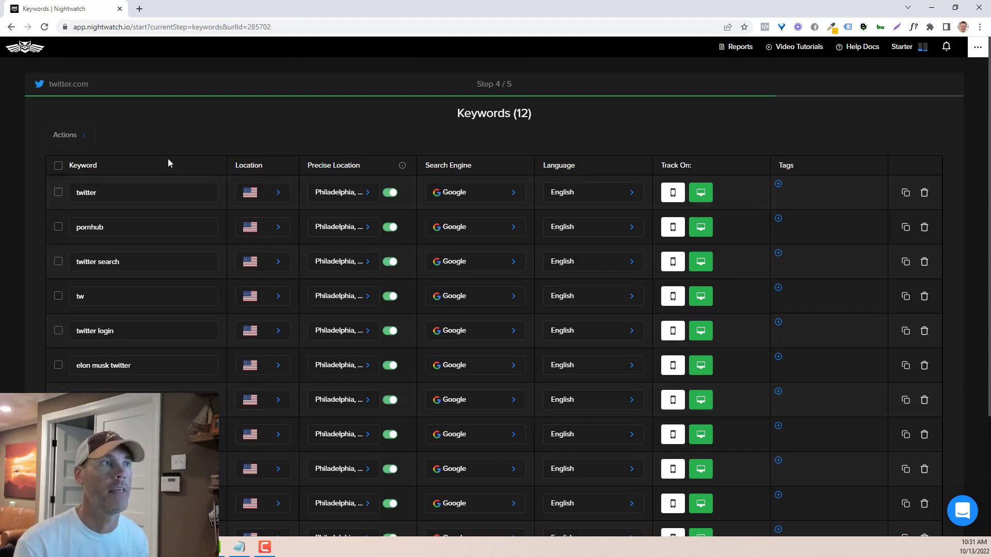
click(390, 193)
click(392, 195)
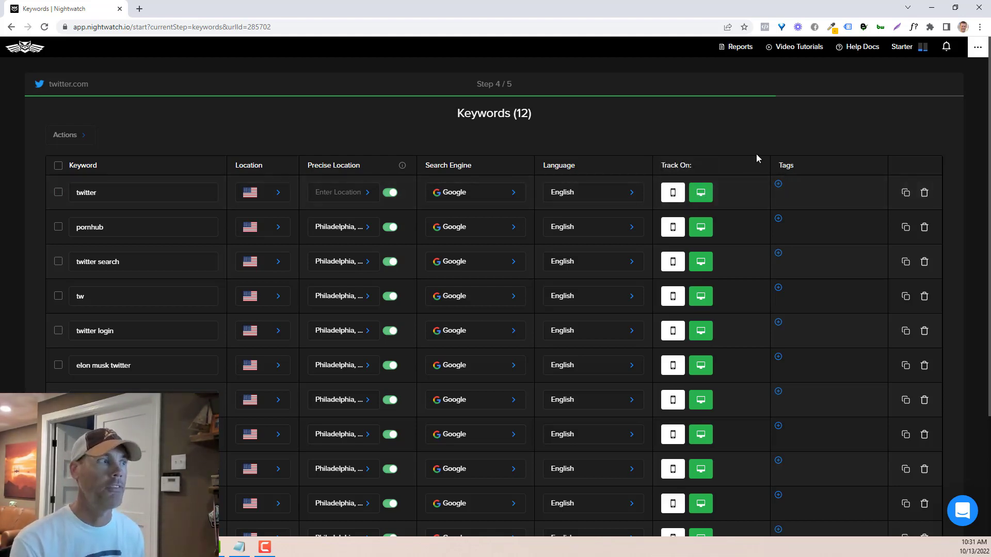
scroll(756, 154, down, 3)
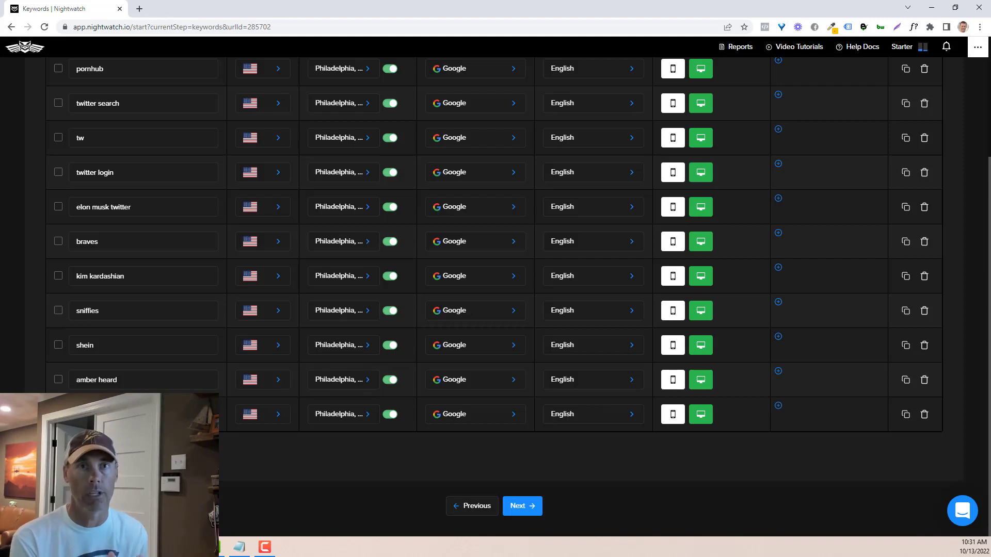
click(528, 507)
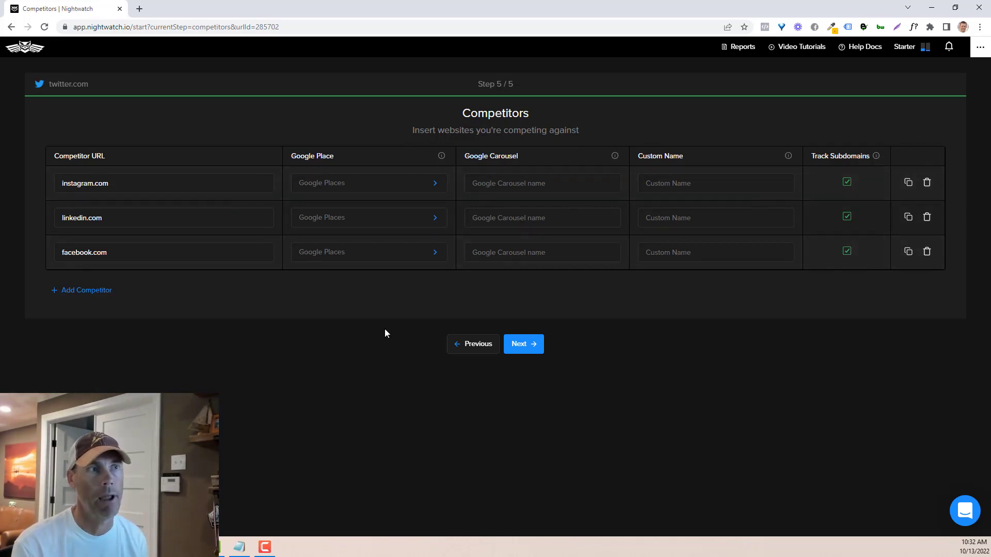
Accept competitors instagram.com, linkedin.com and facebook.com and finish the twitter.com setup
click(533, 345)
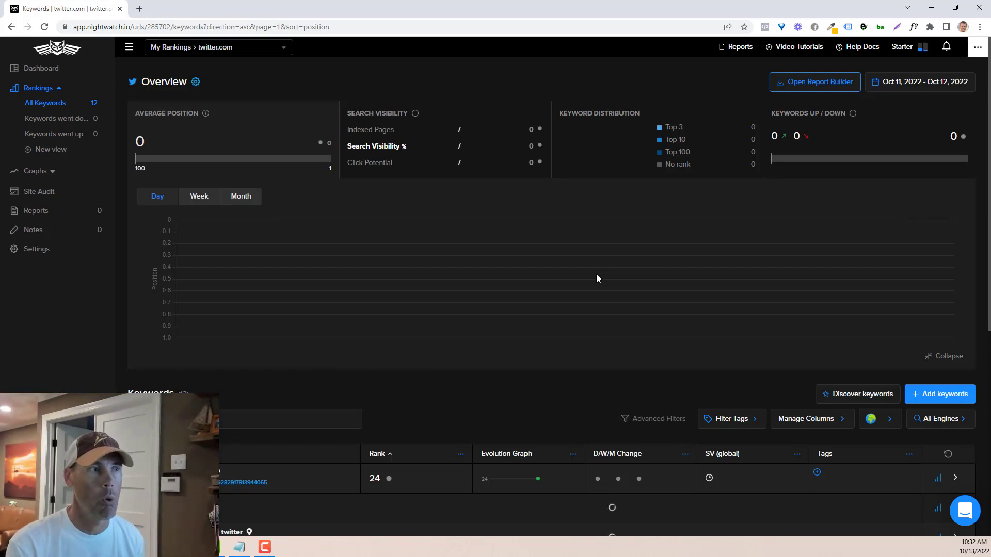
Browse twitter.com's keyword table and view Discover keywords, toggling ignored keywords on and off
scroll(599, 278, down, 2)
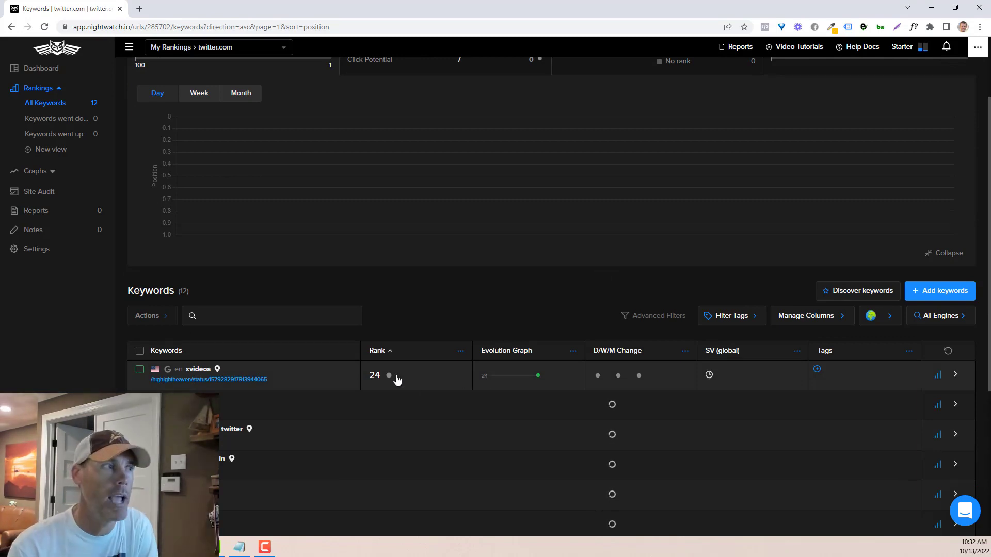
scroll(445, 393, down, 1)
scroll(445, 393, down, 3)
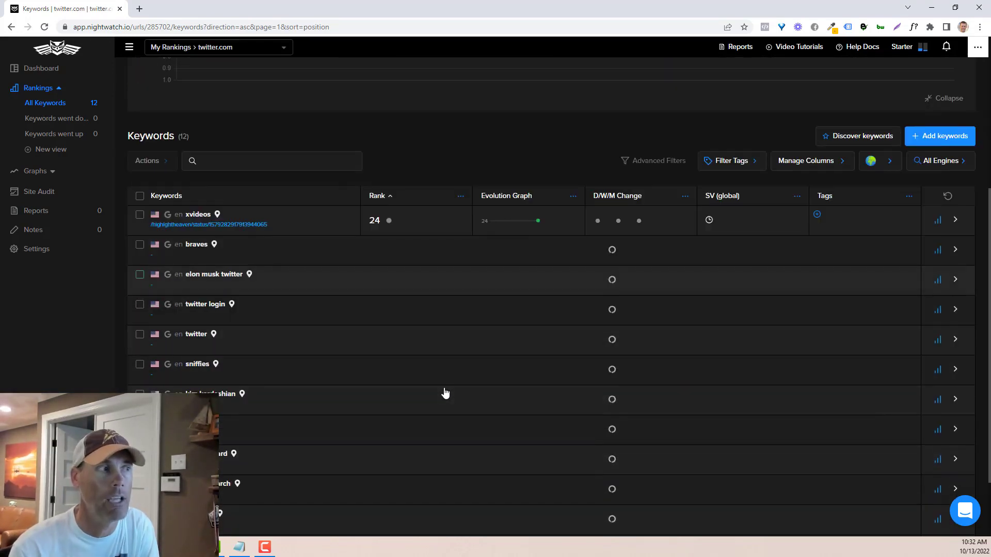
scroll(442, 393, down, 2)
scroll(442, 393, up, 7)
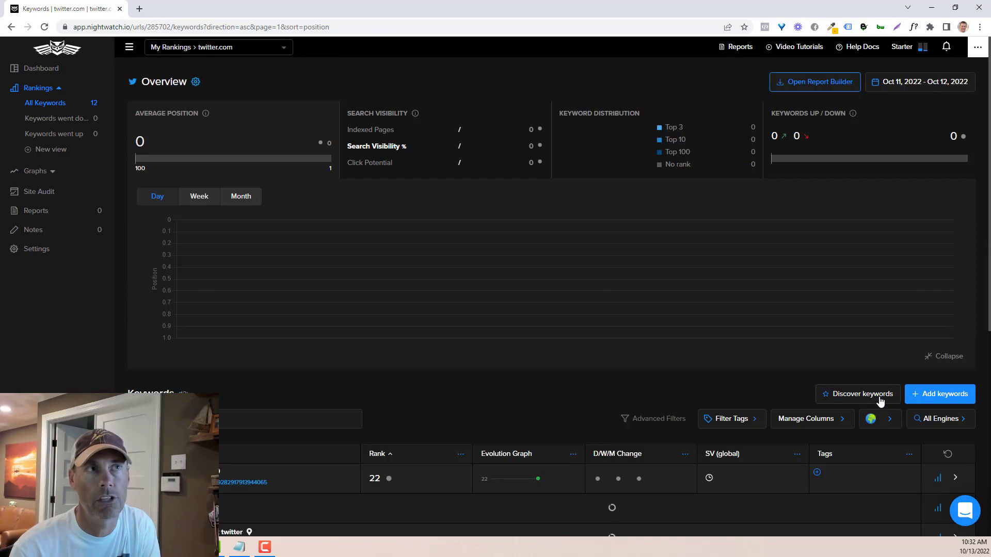
click(880, 398)
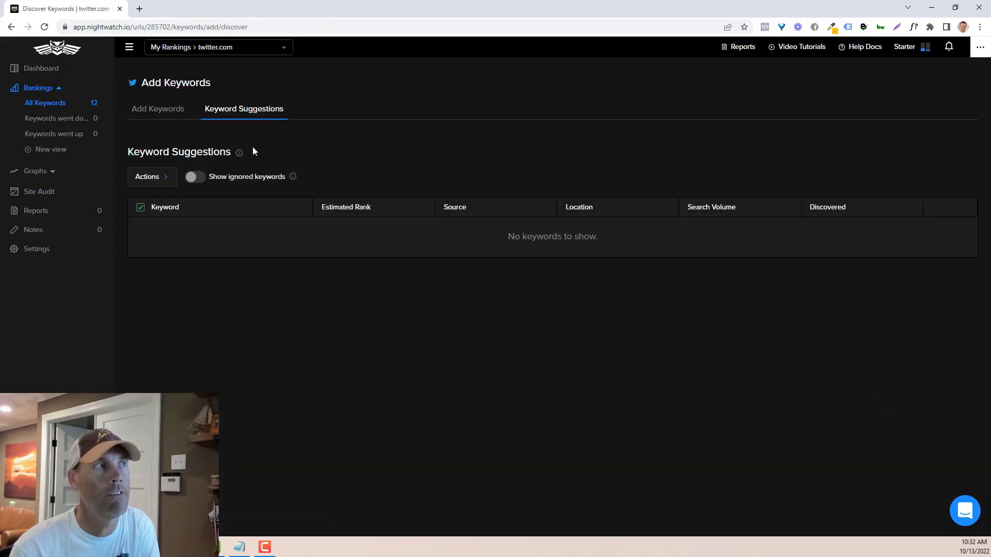
click(194, 178)
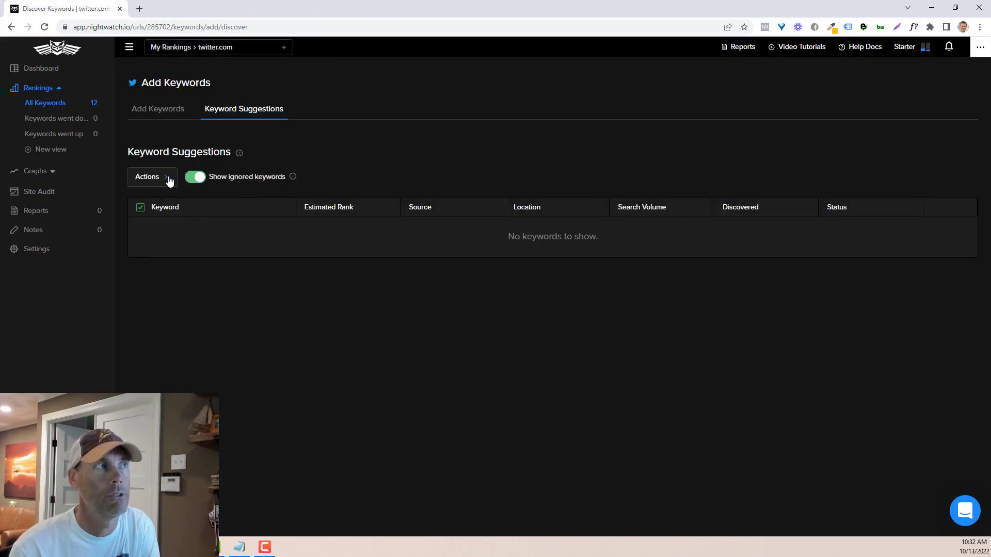
click(196, 177)
View the Add Keywords form, then return to the ranked keyword list and scroll through it
click(169, 114)
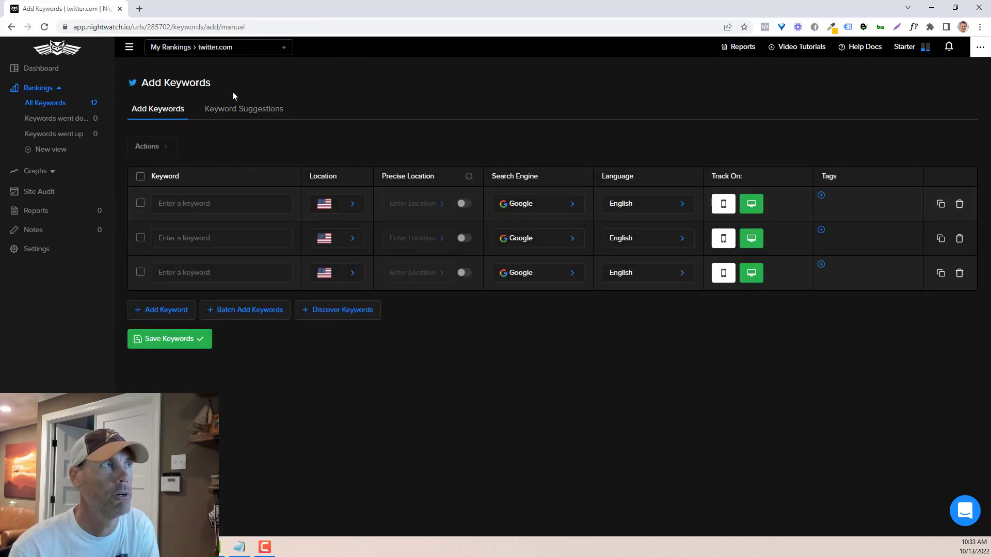
key(alt+Left)
scroll(520, 351, down, 1)
scroll(449, 352, down, 1)
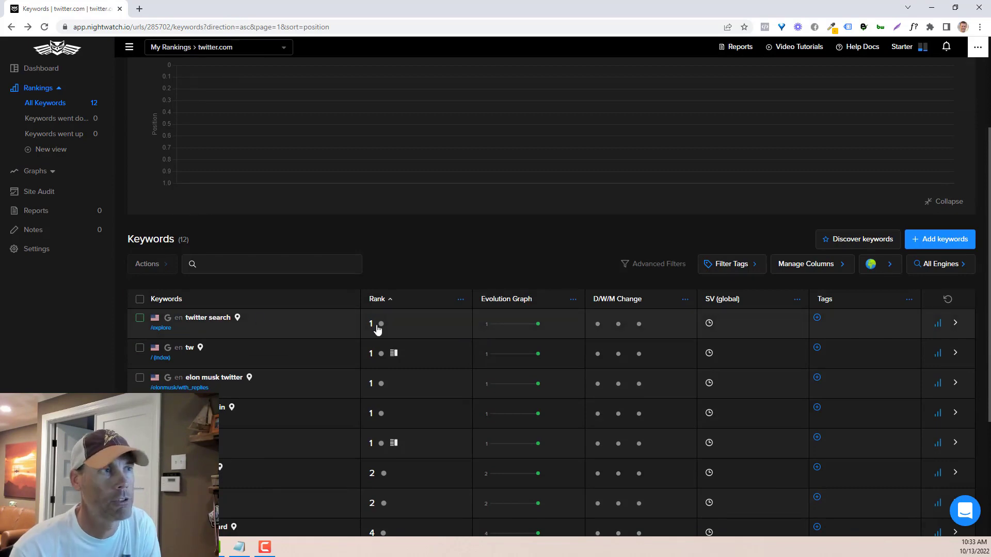
scroll(222, 330, down, 2)
scroll(385, 231, down, 1)
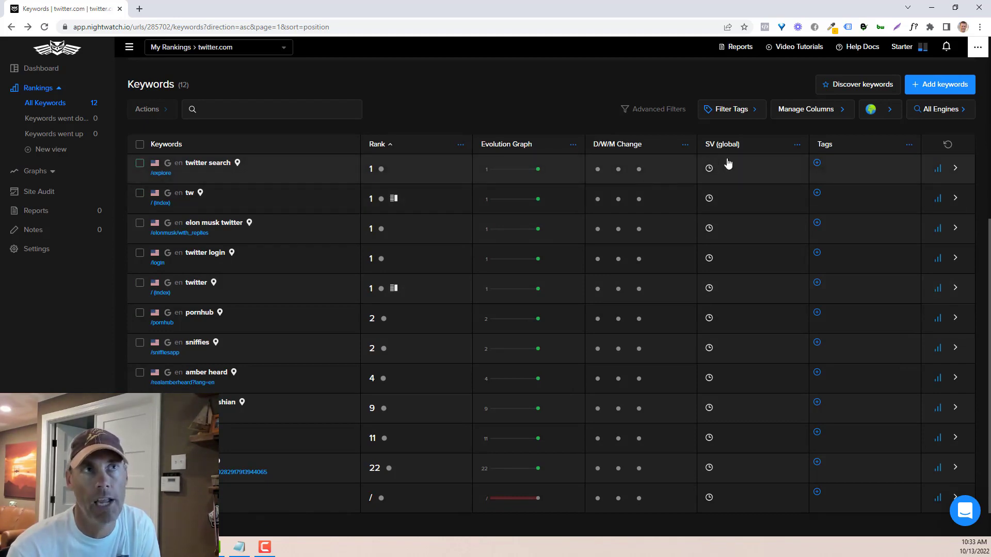
scroll(746, 330, down, 1)
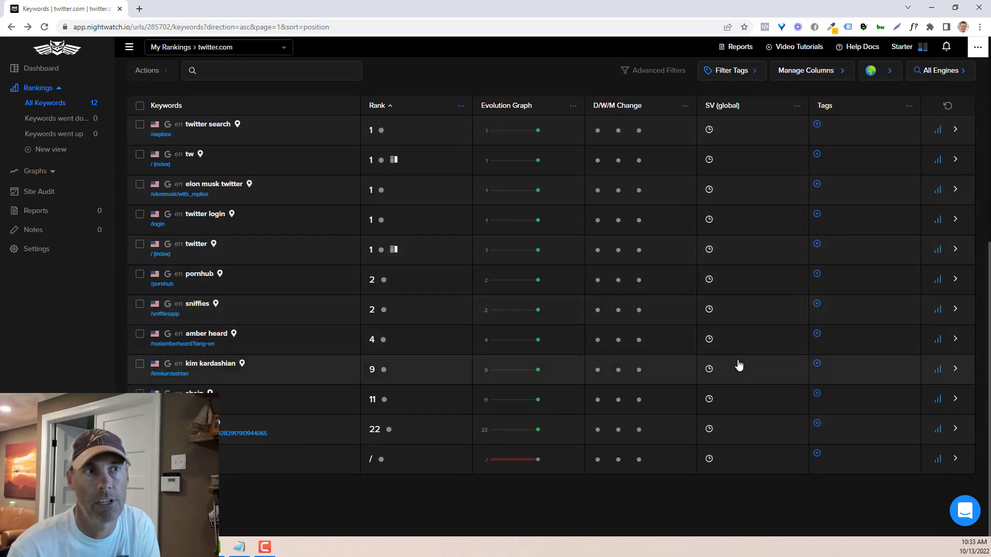
scroll(739, 364, up, 4)
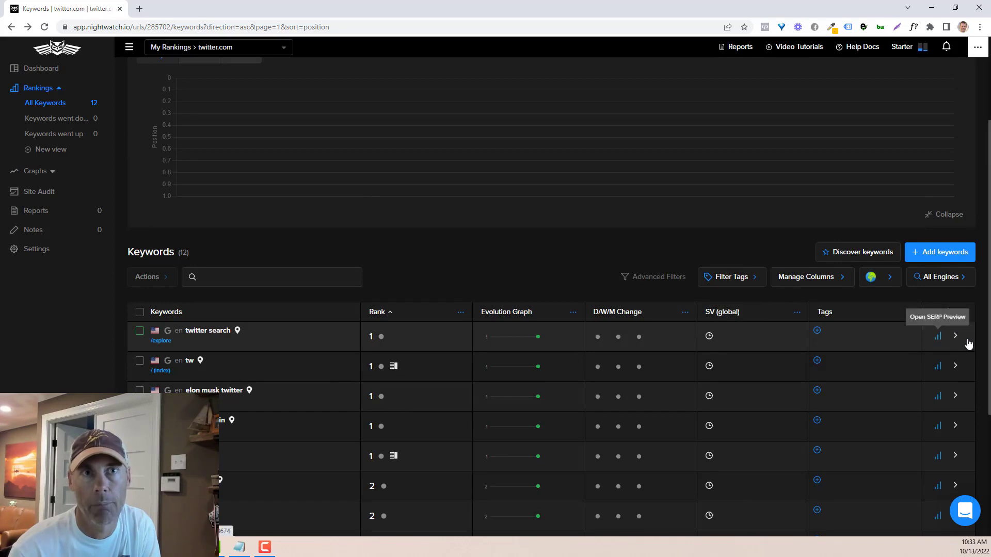
Look at Manage Columns and filter the keyword list to United States locations
click(840, 288)
scroll(826, 413, down, 3)
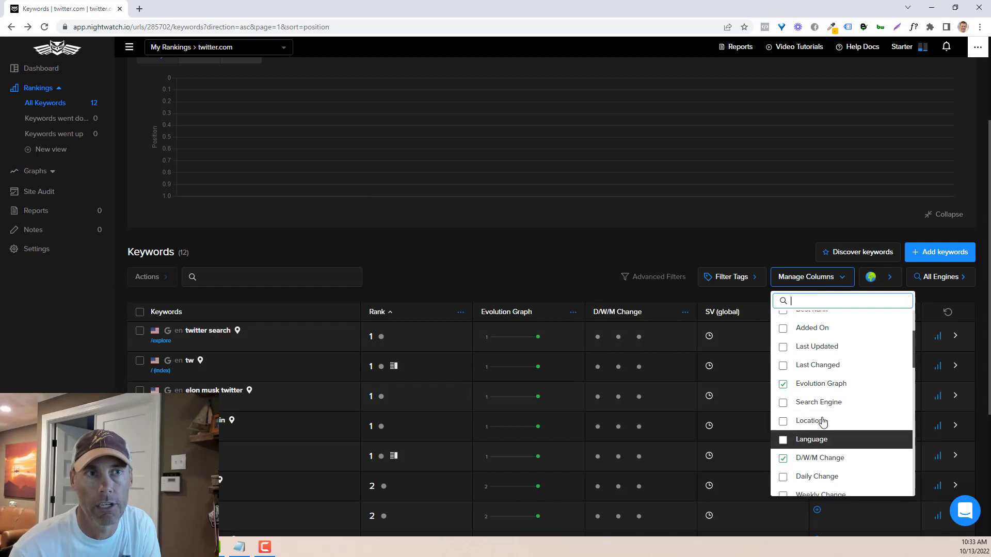
scroll(829, 433, down, 2)
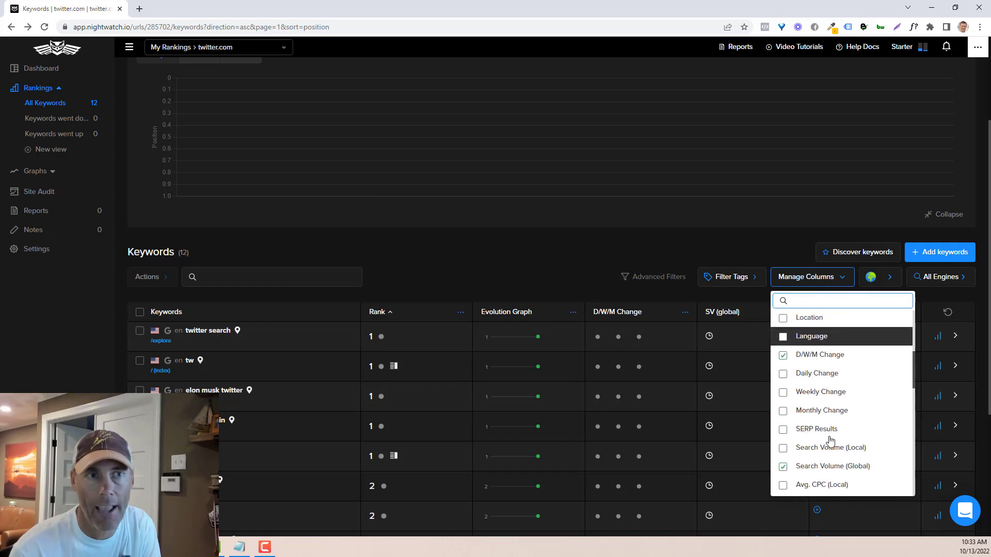
click(889, 286)
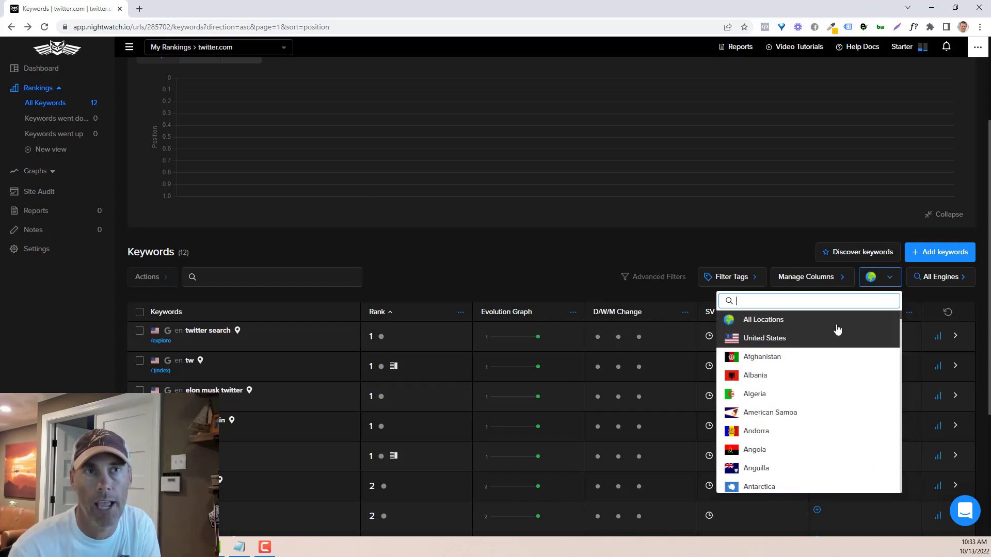
click(813, 338)
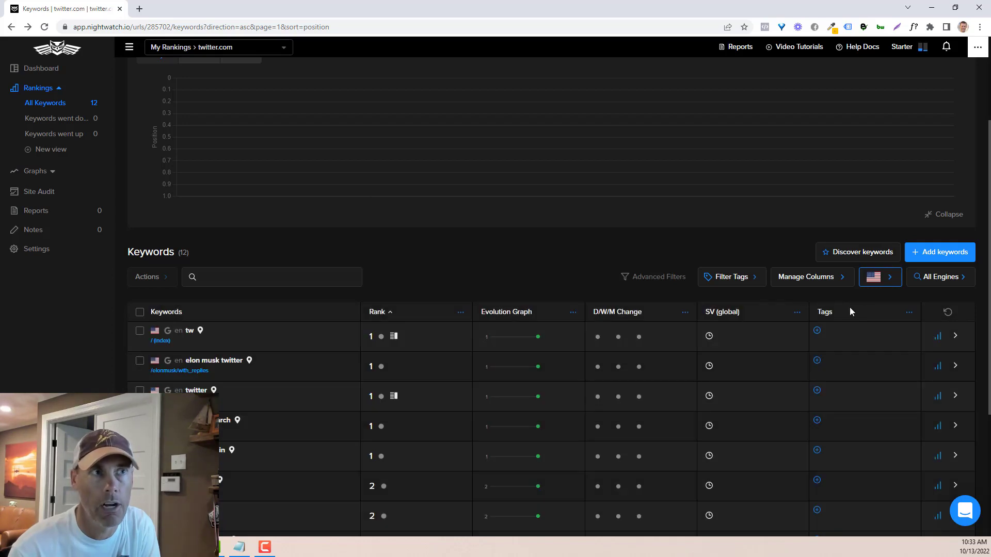
Filter the keyword list to Google results, then try YouTube
click(944, 282)
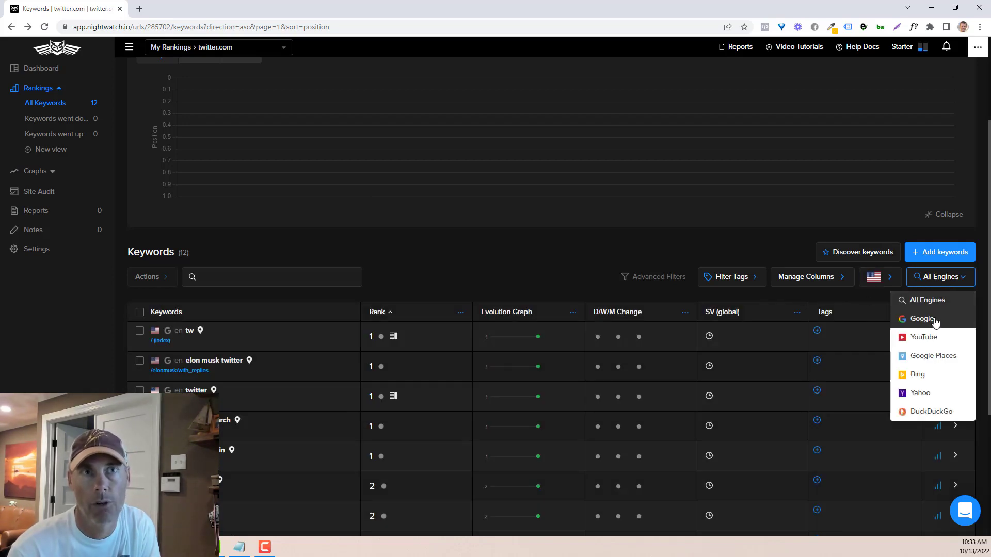
click(933, 318)
click(941, 285)
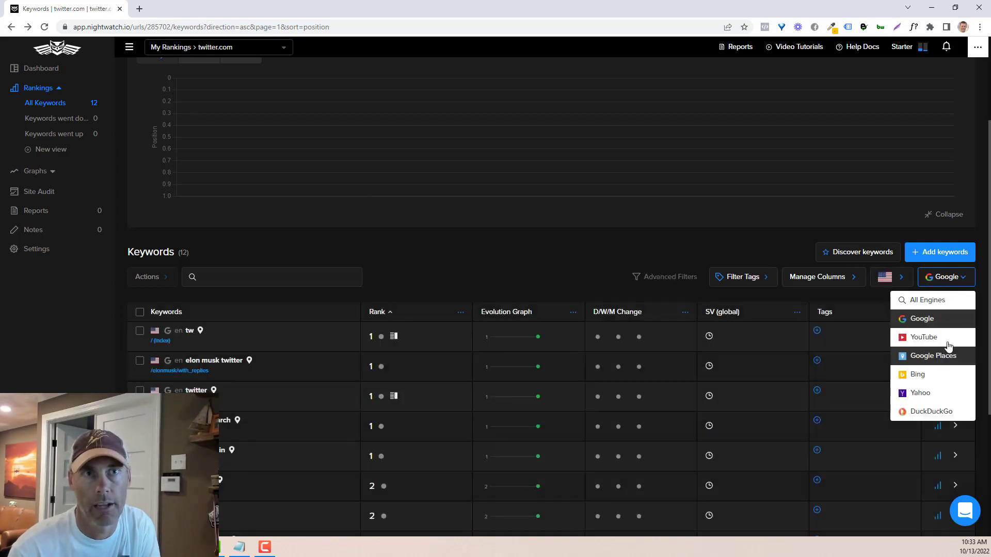
click(923, 338)
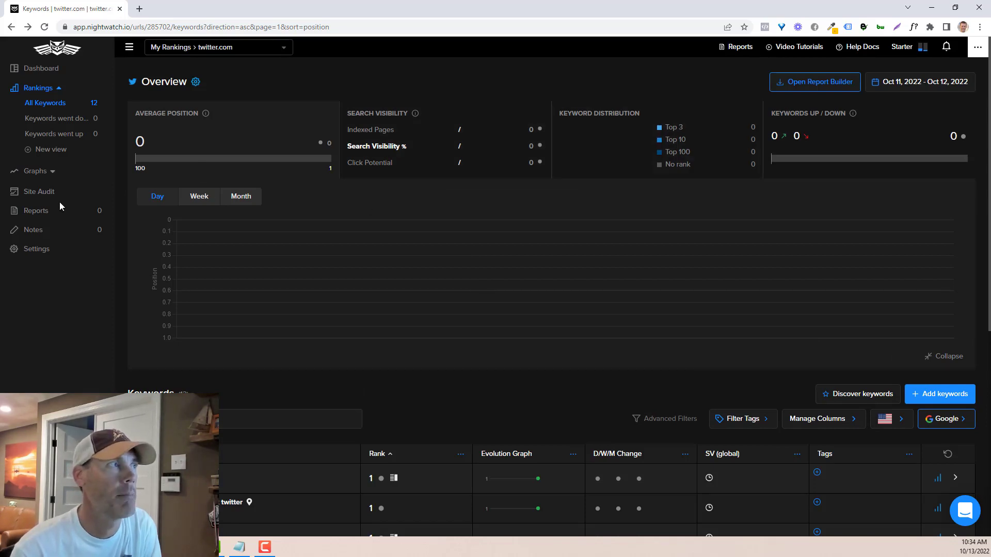
View twitter.com's Site Audit Configuration and Competitors tabs, then start the crawl
click(44, 193)
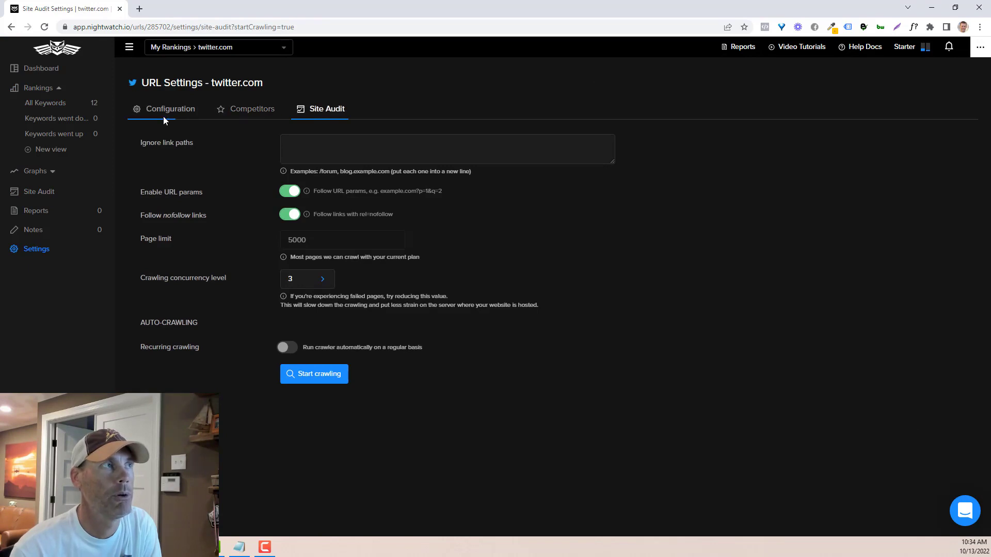
click(176, 110)
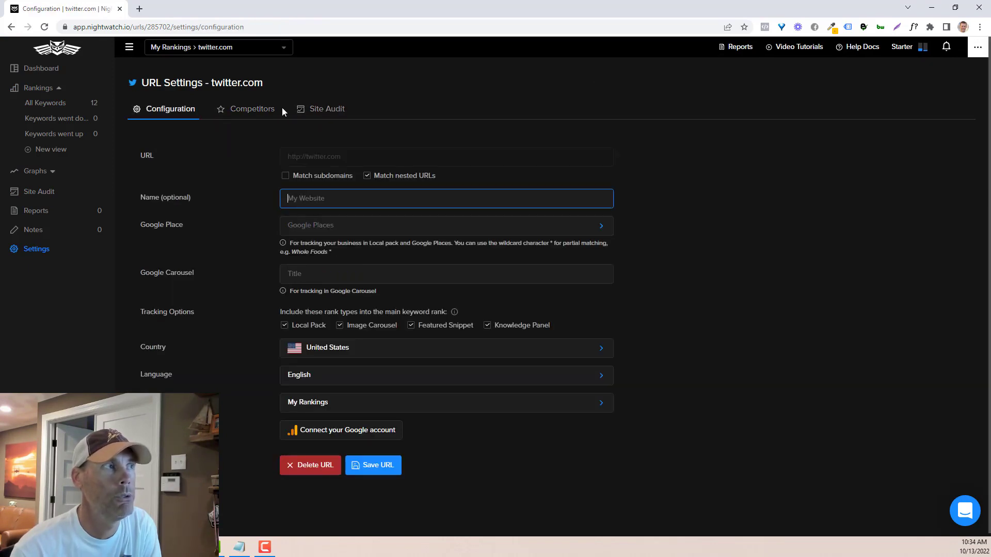
click(258, 109)
click(330, 110)
click(307, 376)
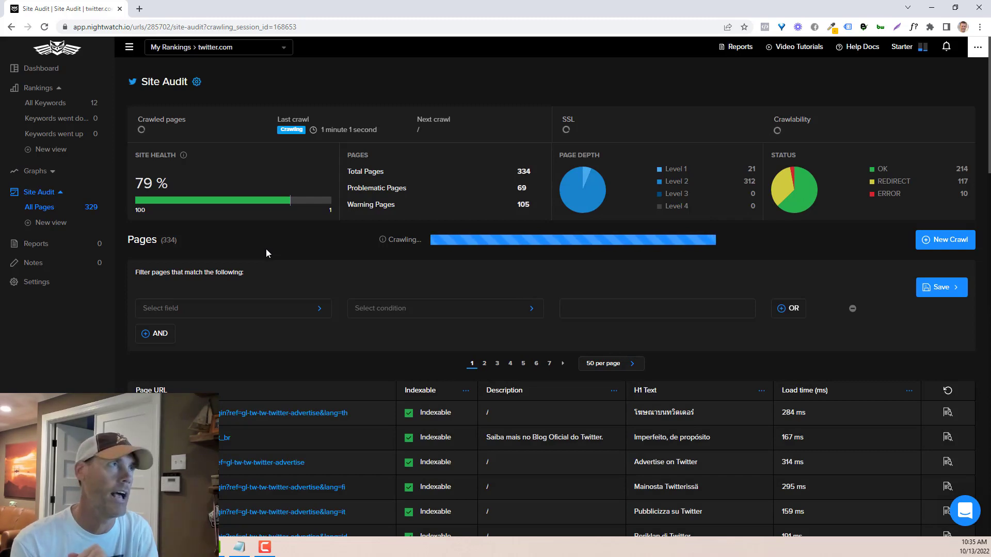
Switch to nightwatch.io rankings, scroll its keyword table, and show the position chart by Week
click(228, 69)
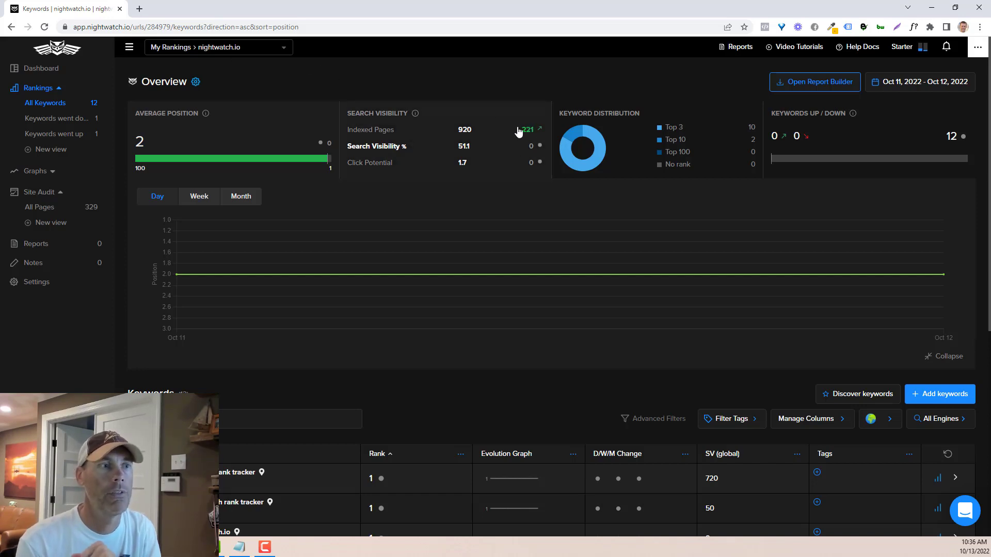
scroll(537, 278, down, 2)
scroll(608, 383, down, 3)
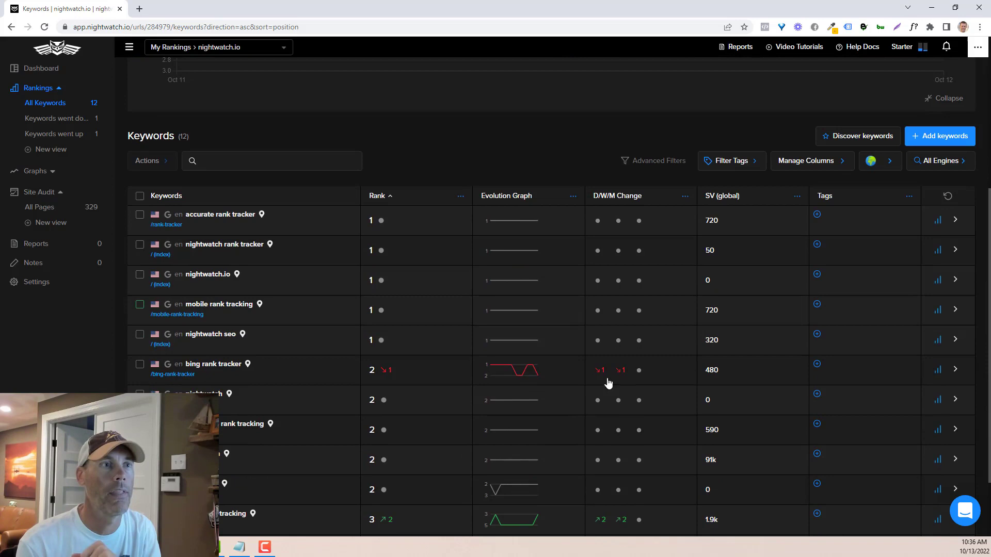
scroll(509, 308, down, 1)
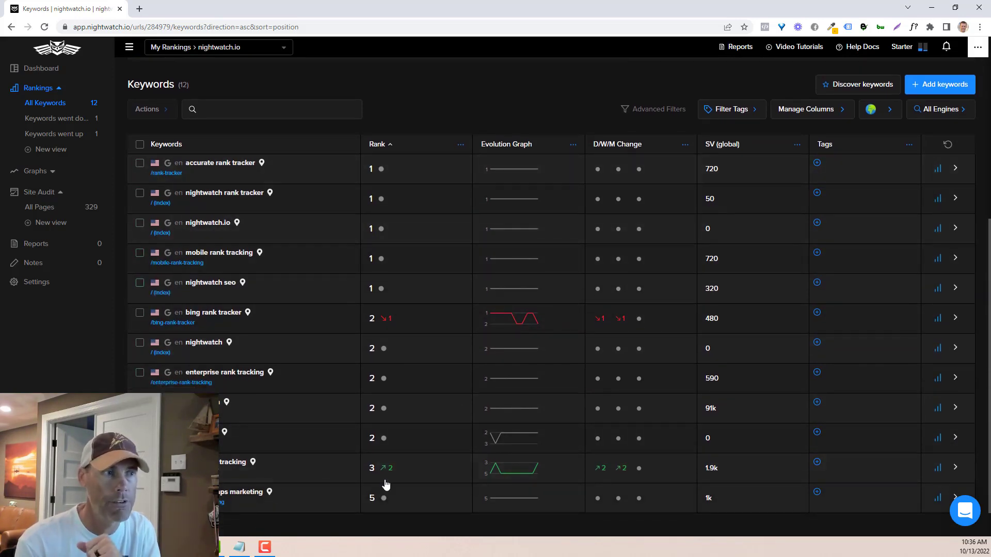
scroll(423, 393, up, 2)
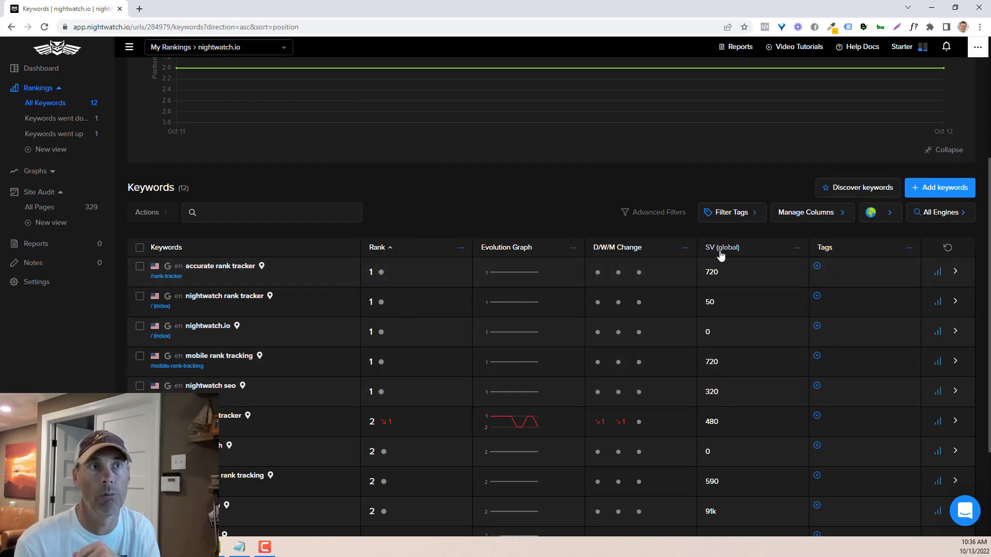
scroll(633, 362, down, 3)
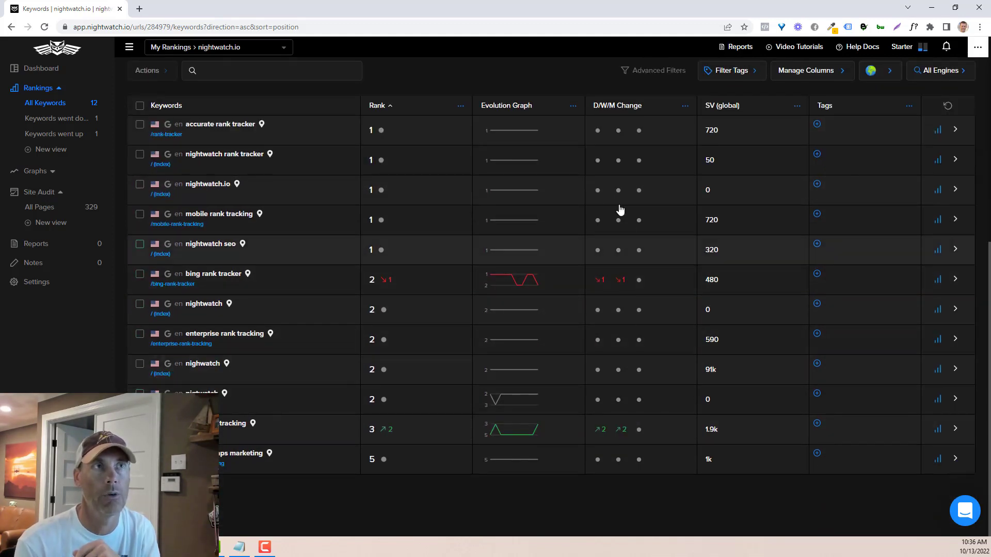
scroll(635, 247, up, 3)
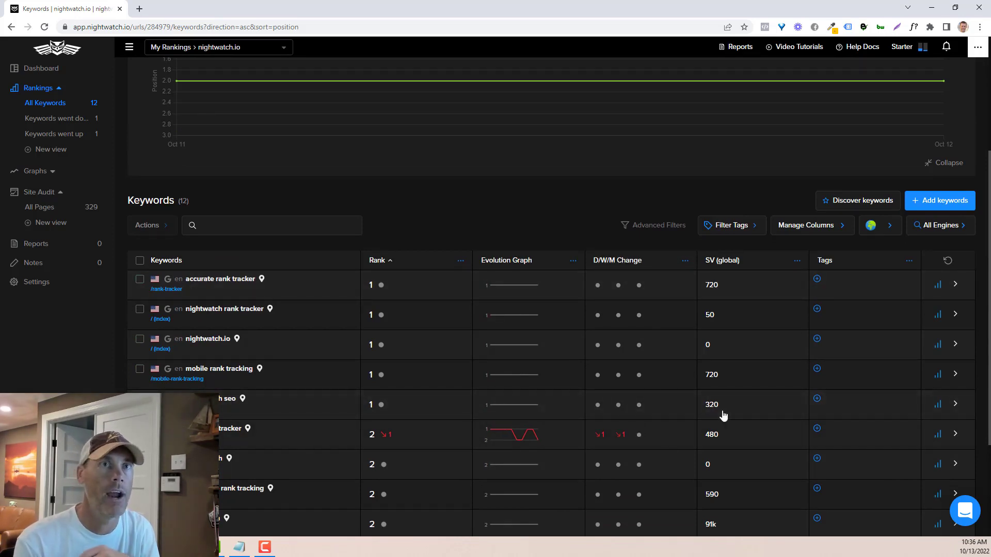
scroll(722, 415, up, 4)
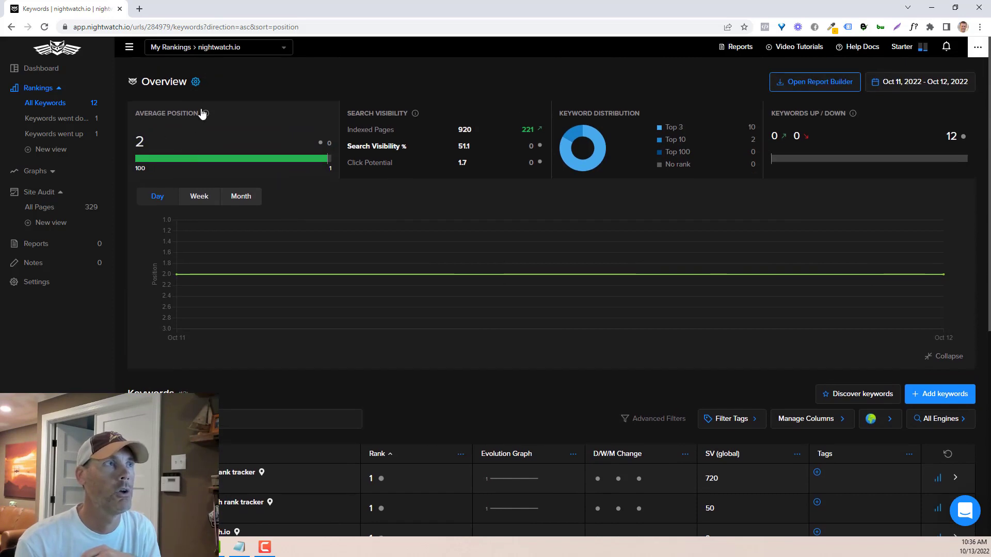
click(209, 197)
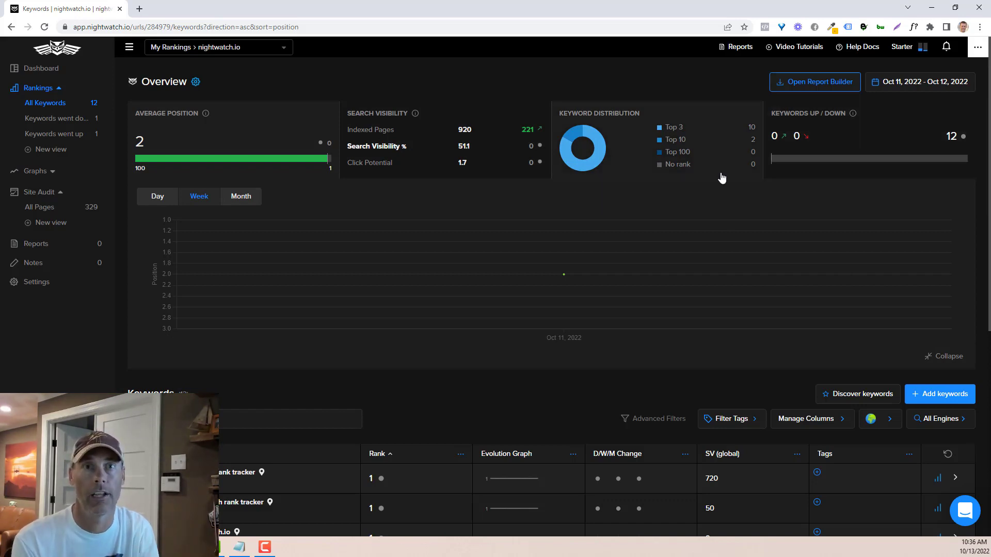
From the Reports list, add a new report for twitter.com
click(744, 47)
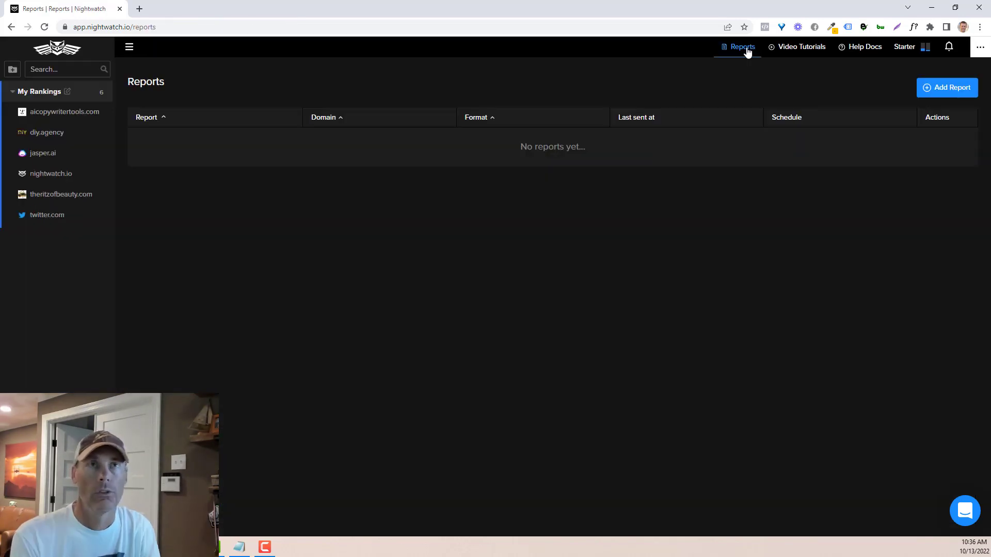
click(936, 97)
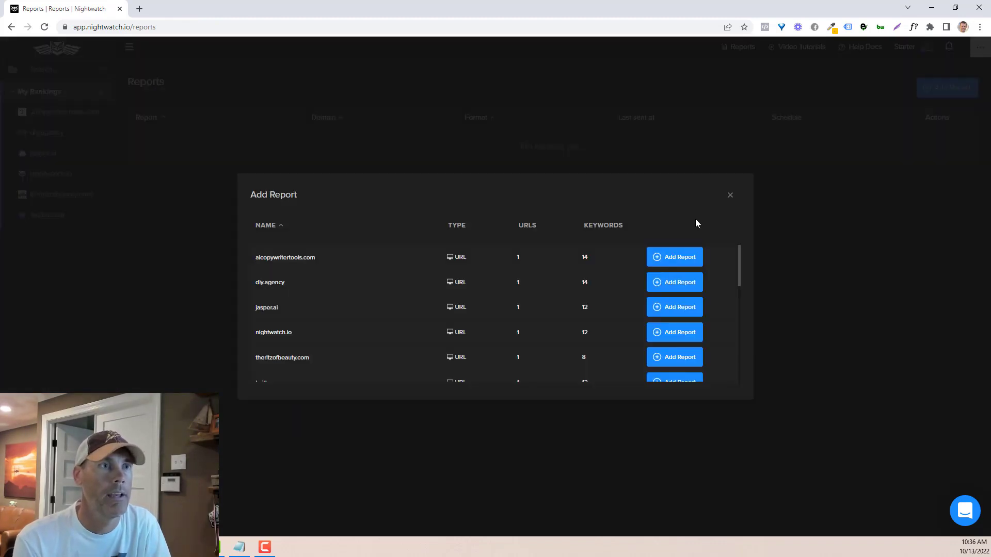
scroll(321, 308, down, 2)
scroll(370, 309, down, 1)
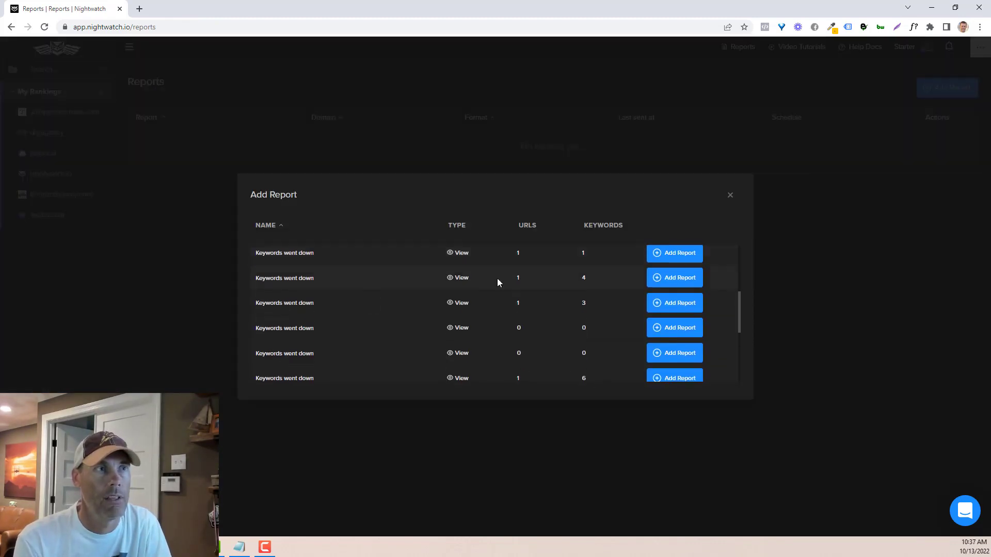
scroll(666, 284, up, 1)
click(676, 279)
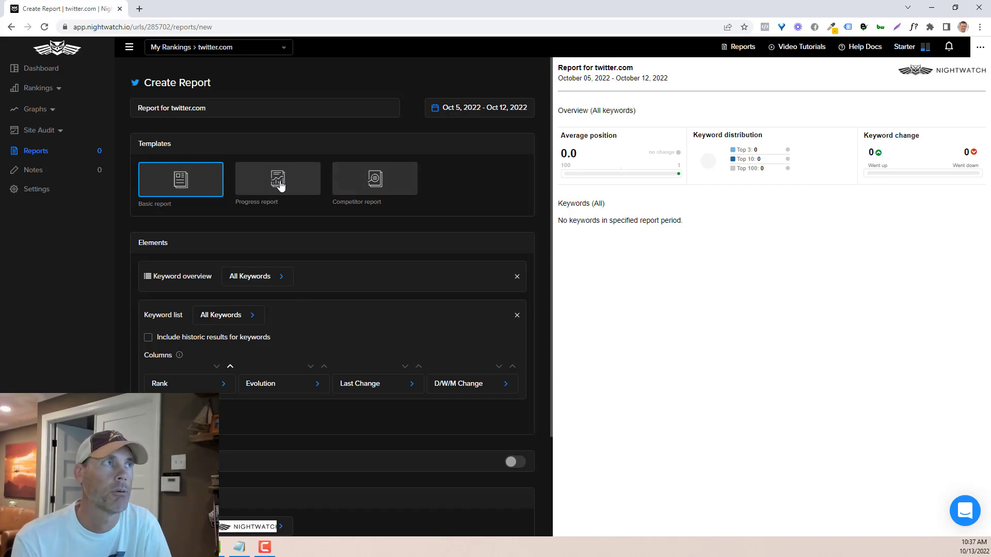
Switch the tracked site to nightwatch.io
click(245, 49)
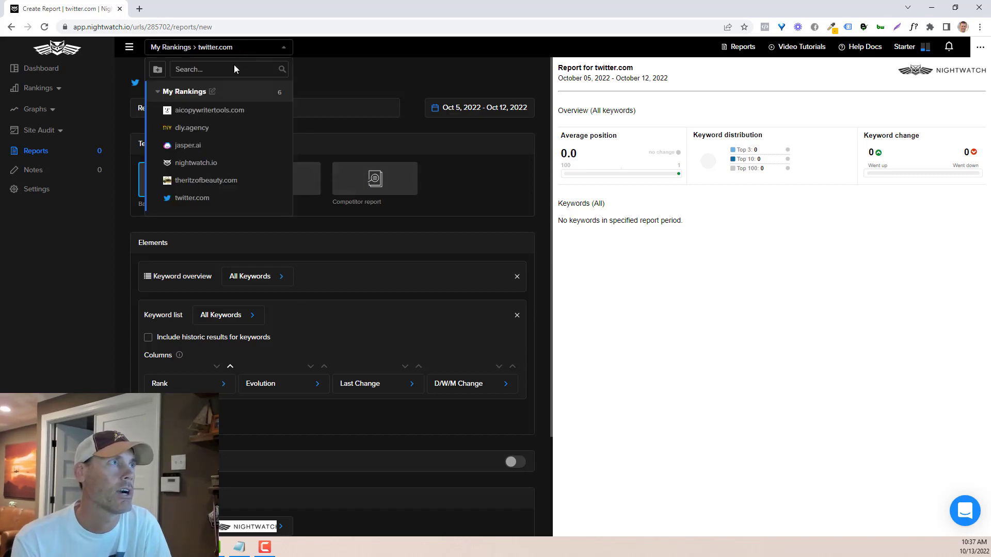
click(225, 165)
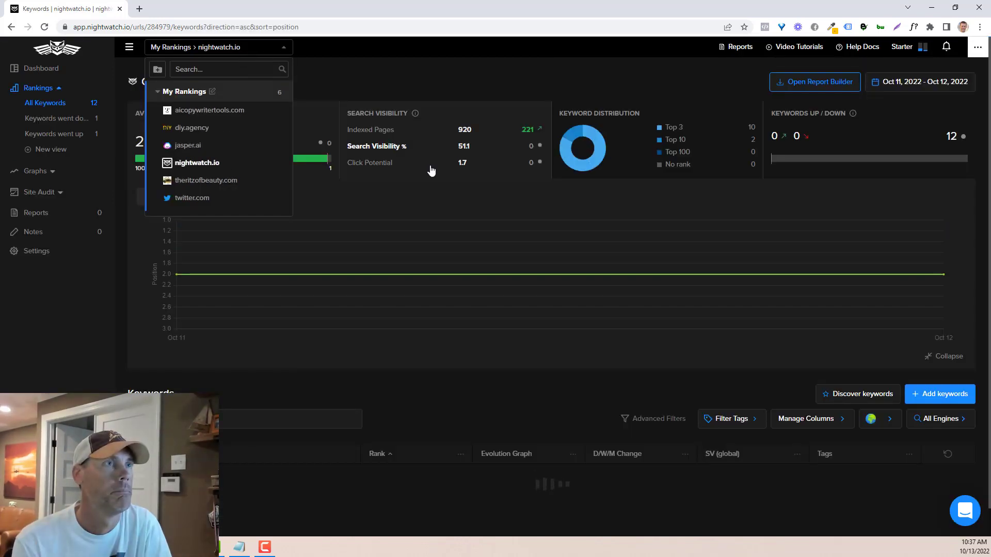
click(353, 68)
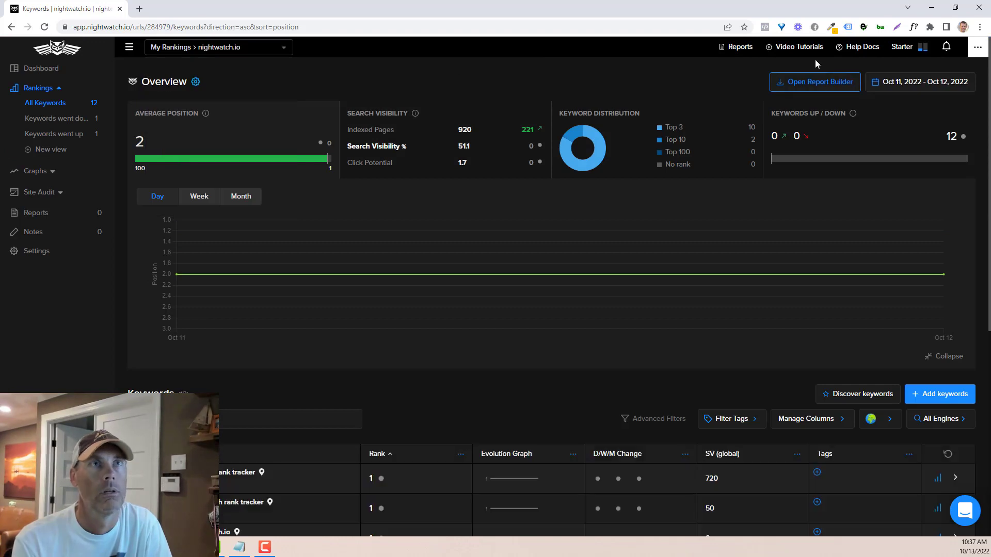
Start a basic nightwatch.io report with scheduled delivery left off
click(823, 85)
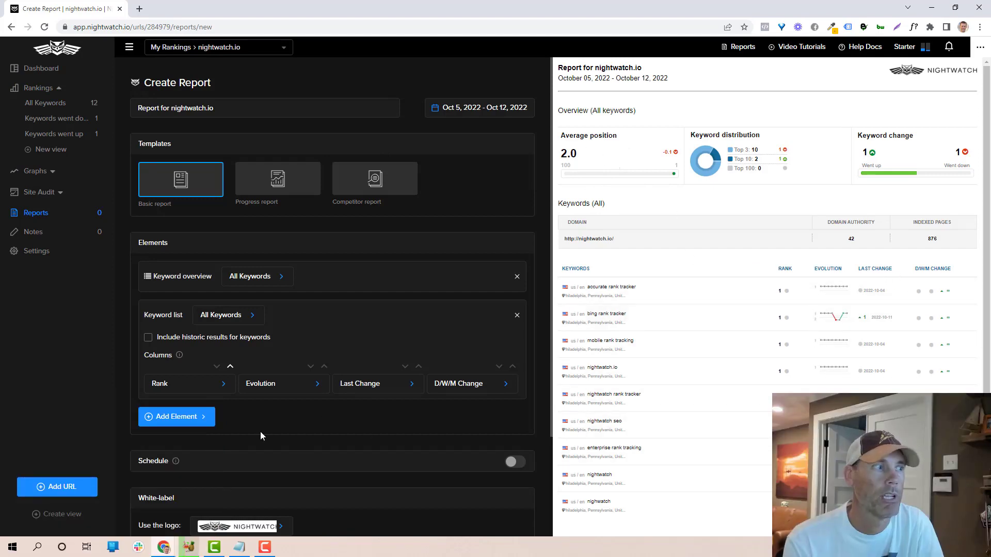
scroll(248, 429, down, 1)
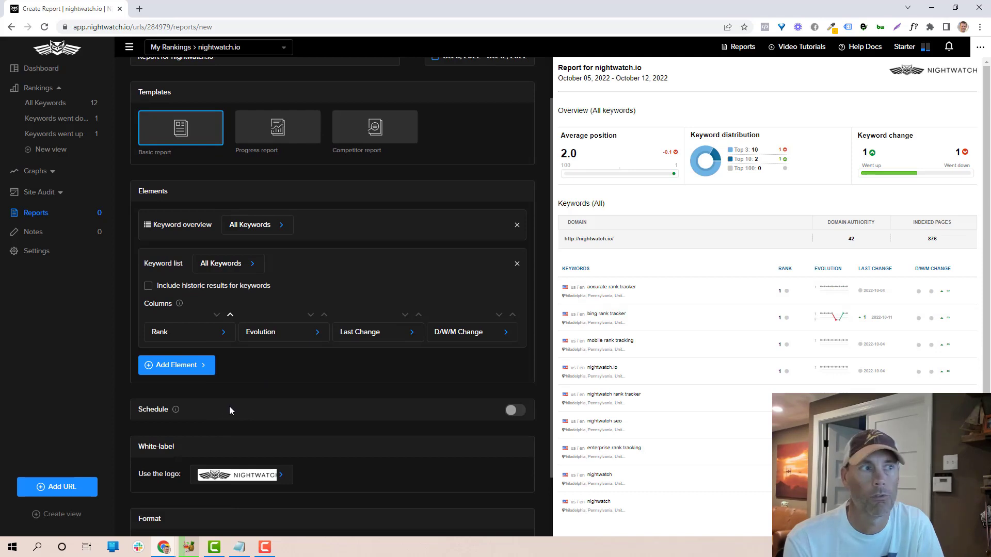
click(516, 411)
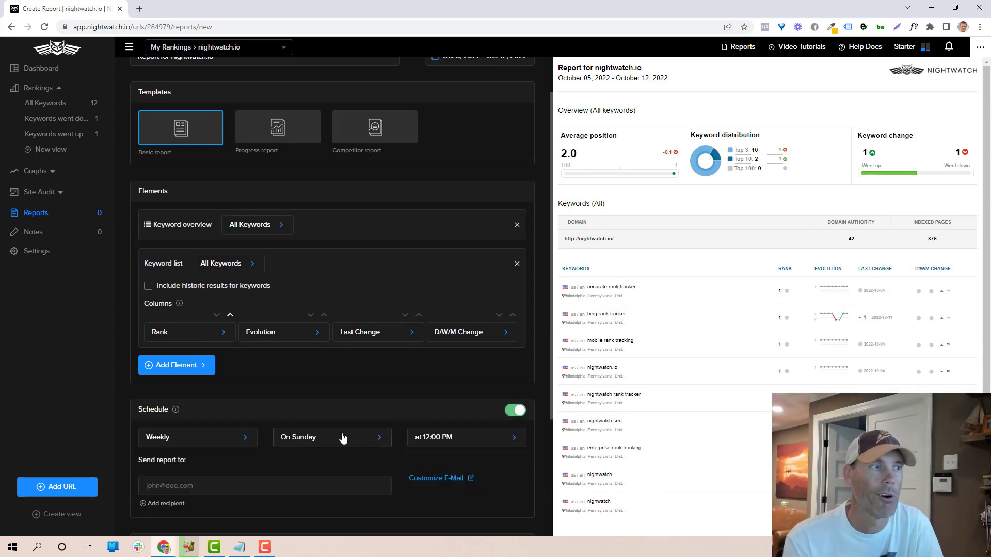
click(519, 414)
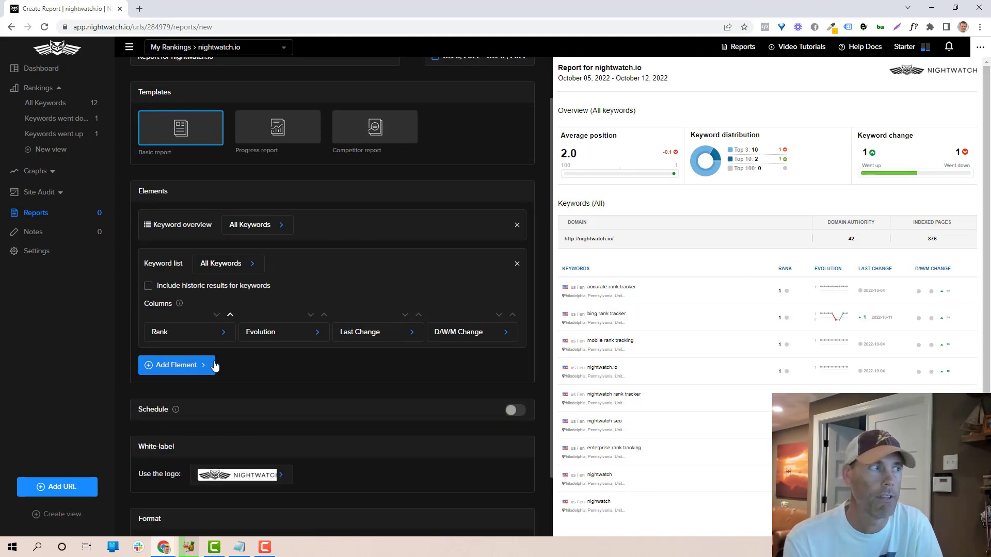
scroll(195, 397, down, 2)
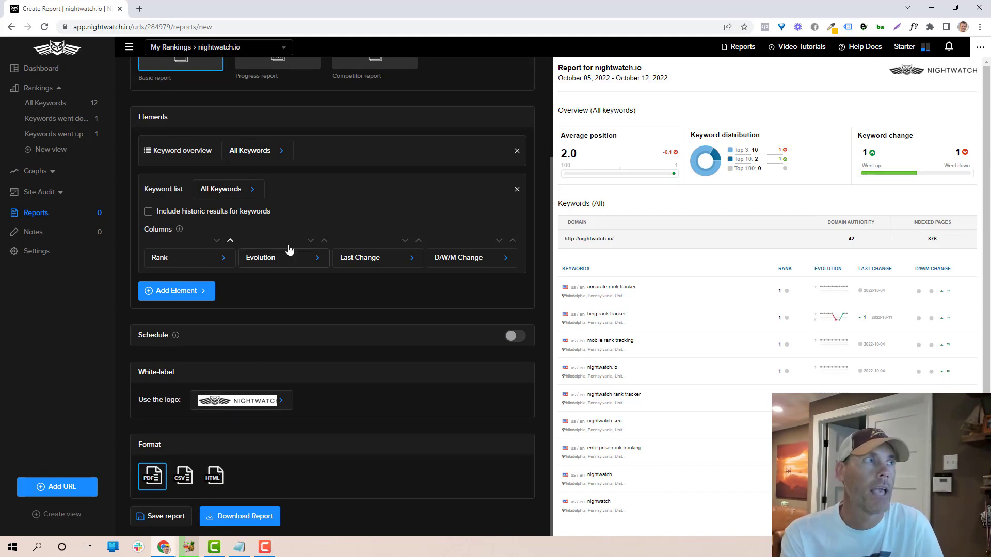
scroll(370, 221, up, 3)
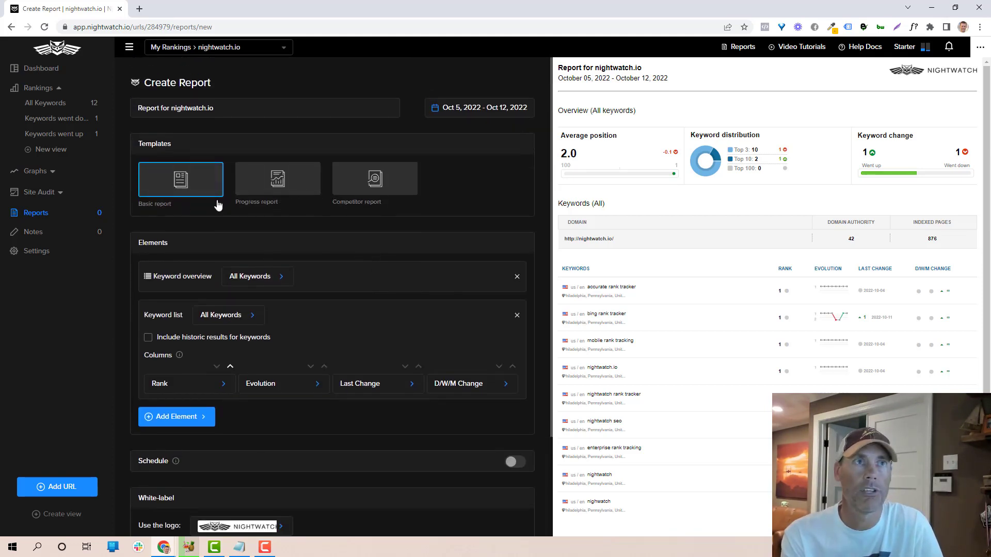
Preview the Competitor template, then use the Progress template for the nightwatch.io report
click(310, 181)
click(369, 192)
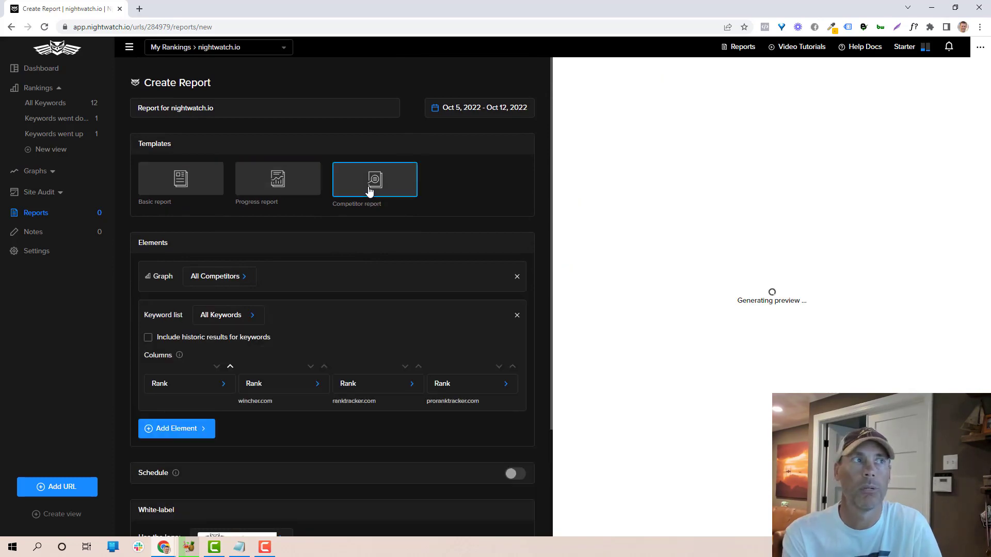
scroll(758, 295, down, 4)
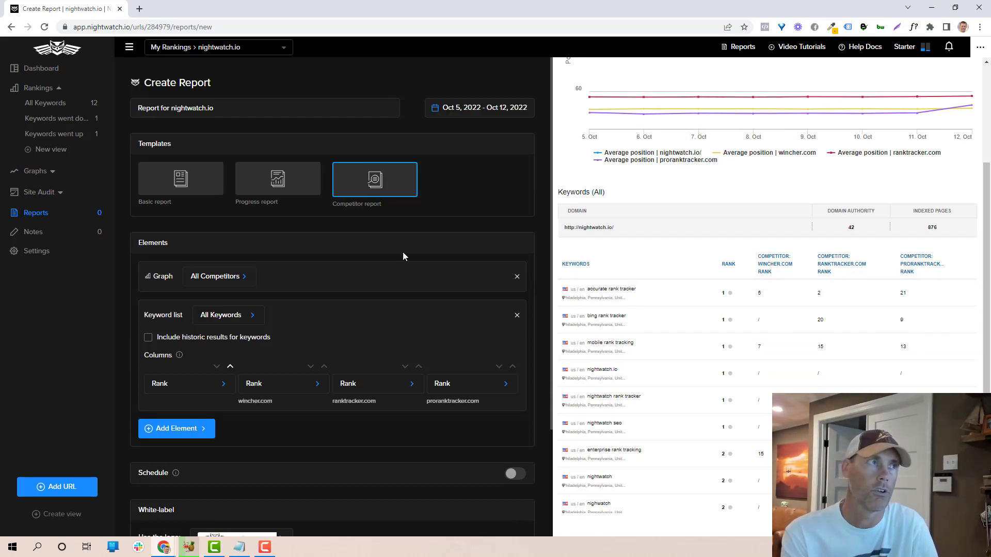
click(302, 212)
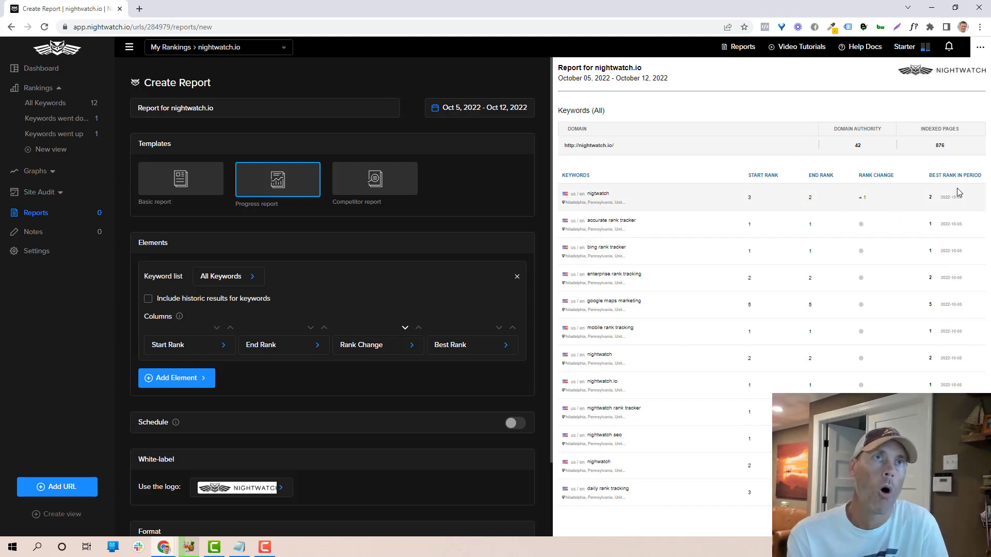
Browse the getting-started video tutorials and close them
click(804, 52)
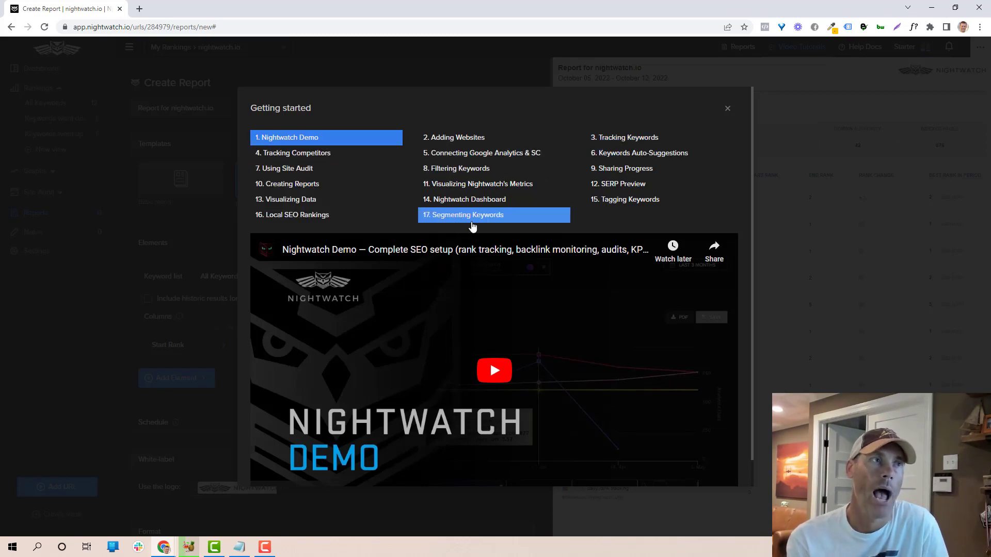
scroll(573, 300, down, 1)
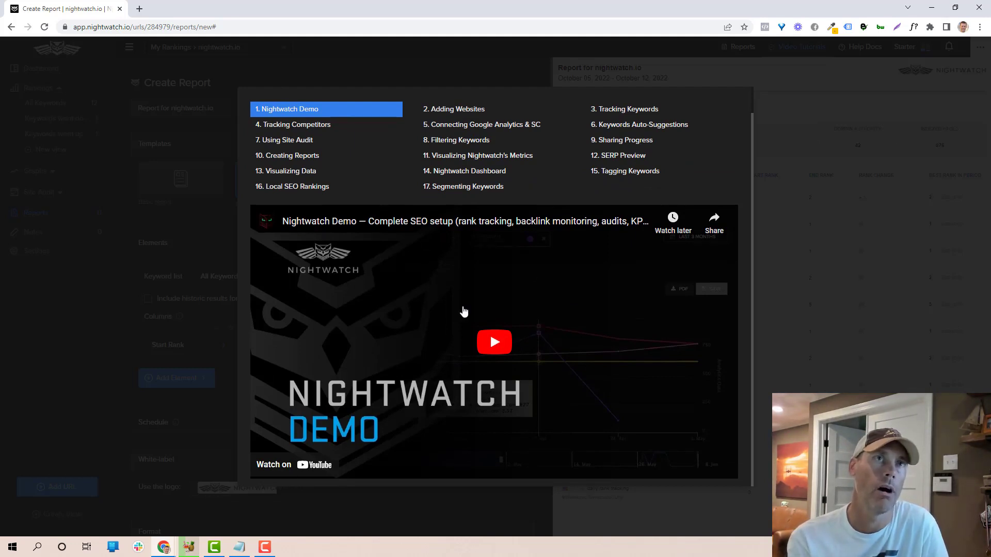
click(561, 53)
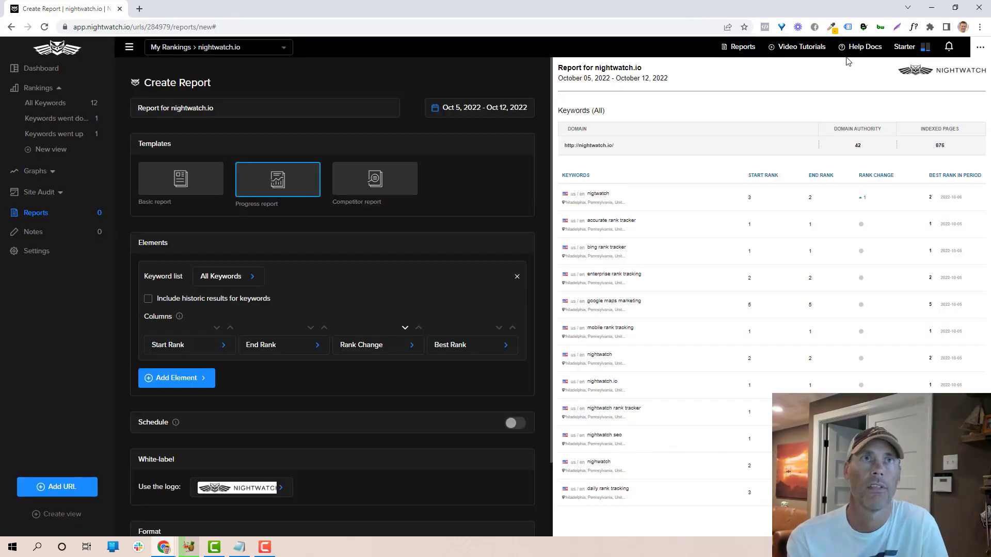
Skim the help documentation in a new tab, then close it with Ctrl+W
click(872, 51)
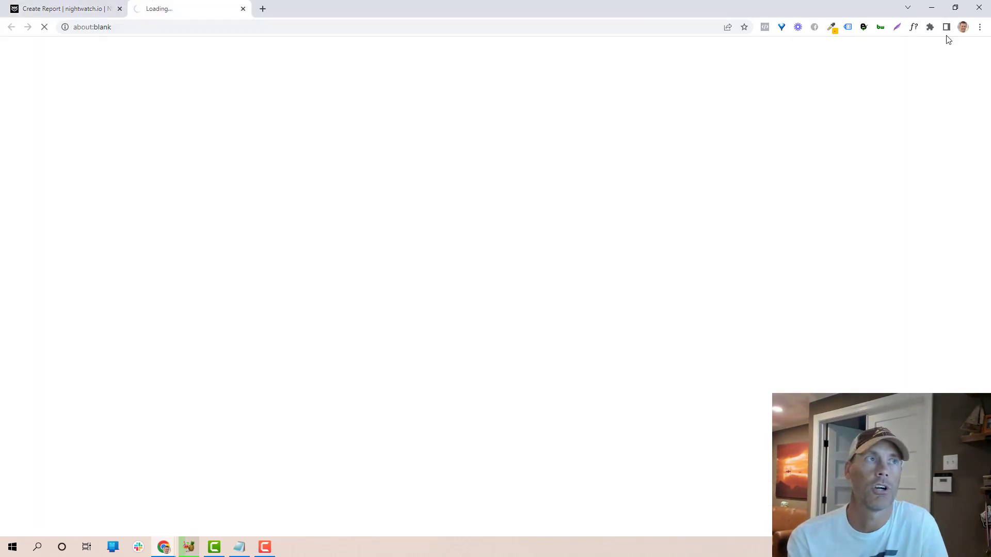
scroll(496, 306, down, 3)
scroll(564, 394, down, 1)
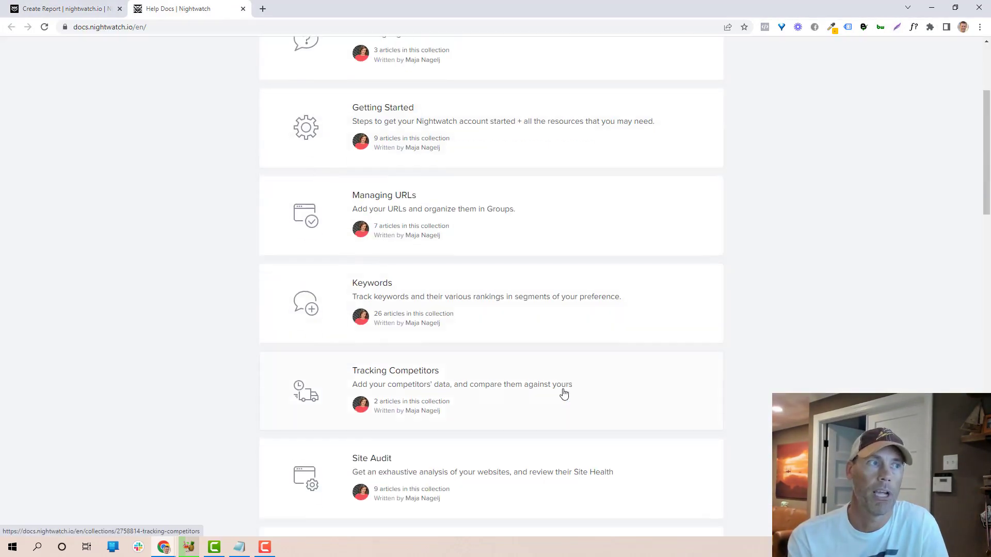
scroll(537, 371, down, 2)
scroll(538, 376, down, 4)
scroll(536, 376, up, 5)
scroll(535, 375, up, 5)
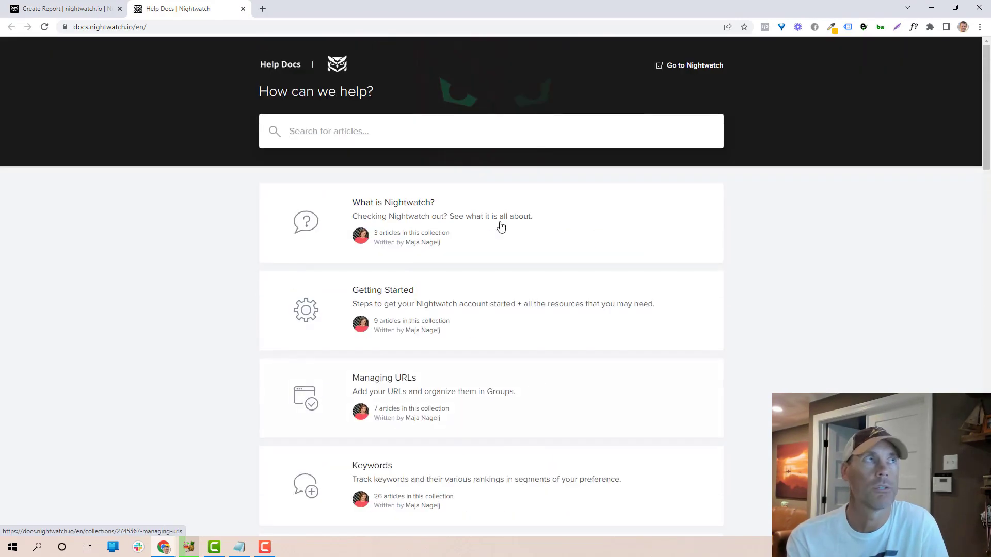
key(ctrl+w)
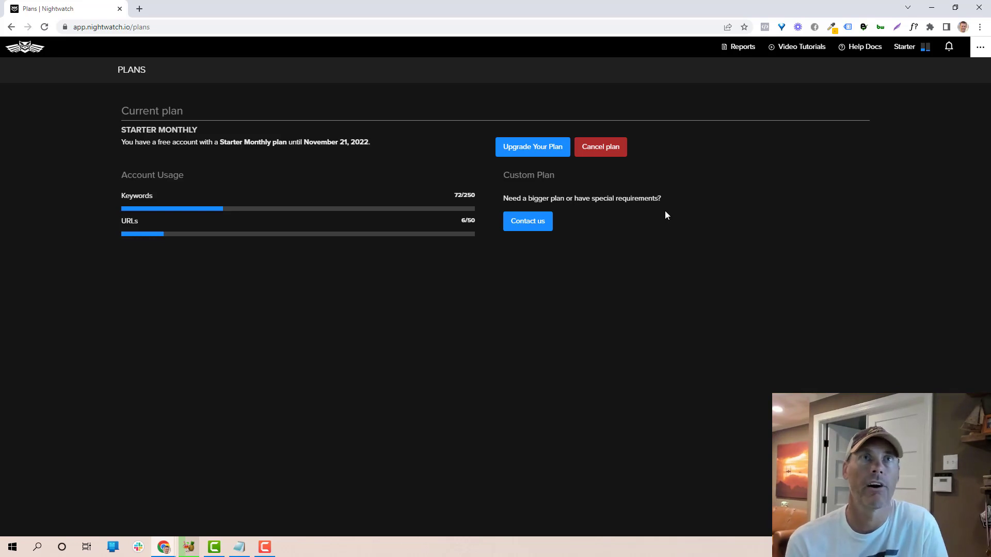
Go to the General account settings page from the account options menu
click(980, 47)
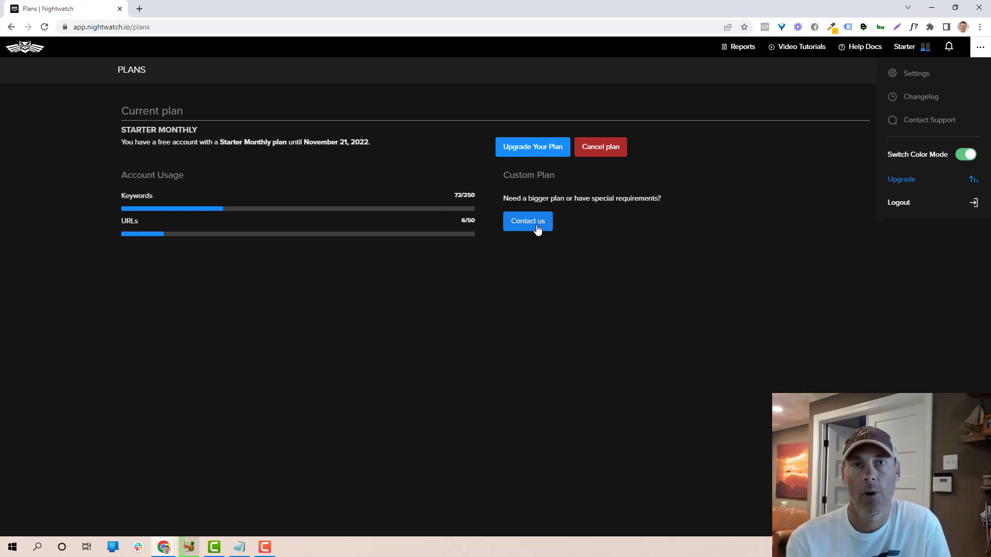
click(917, 73)
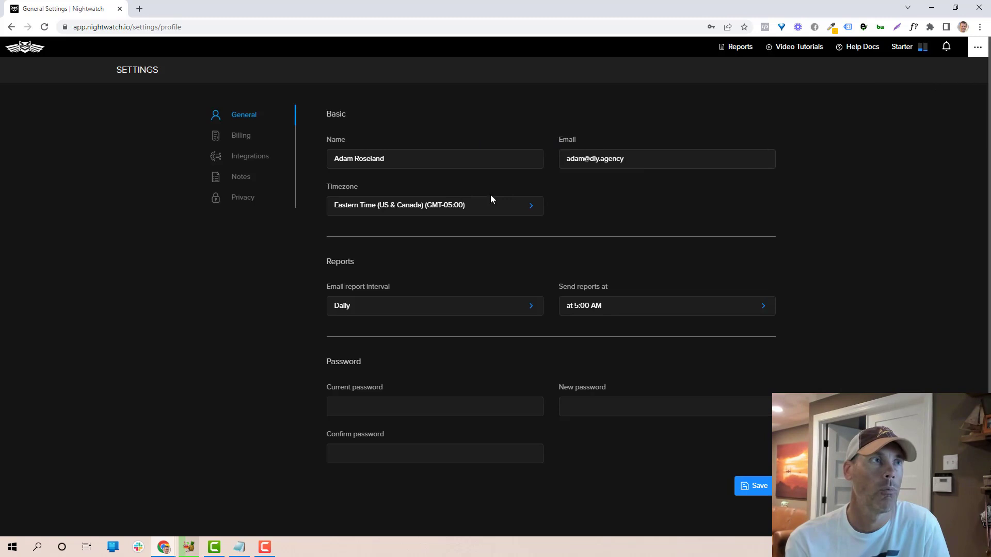
scroll(533, 238, down, 1)
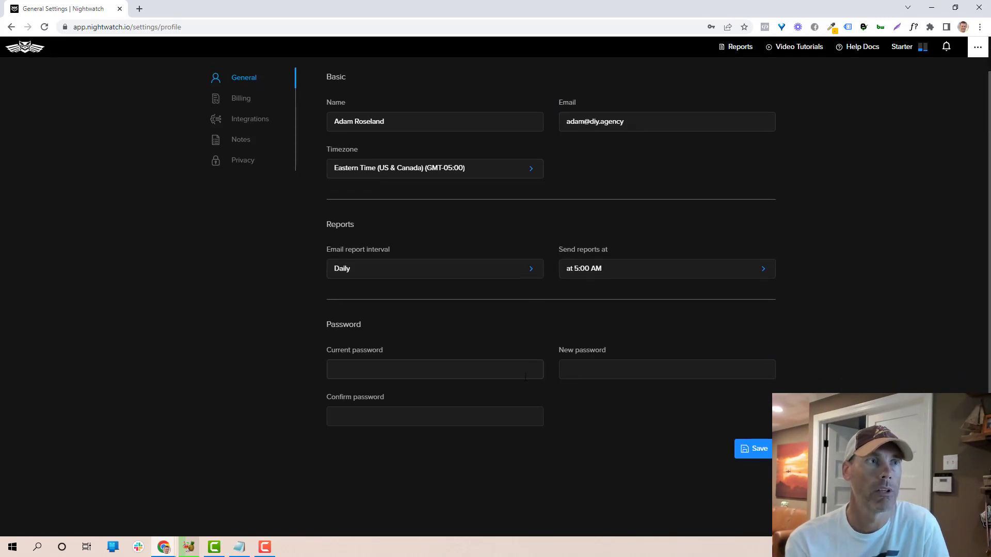
scroll(648, 328, up, 1)
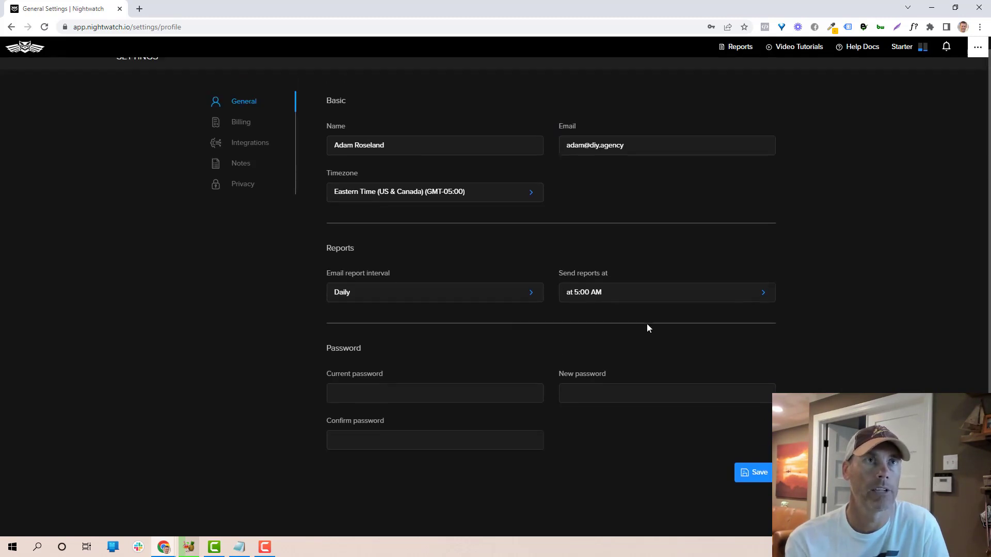
Switch the interface to light mode and back to dark, then open support chat
click(978, 49)
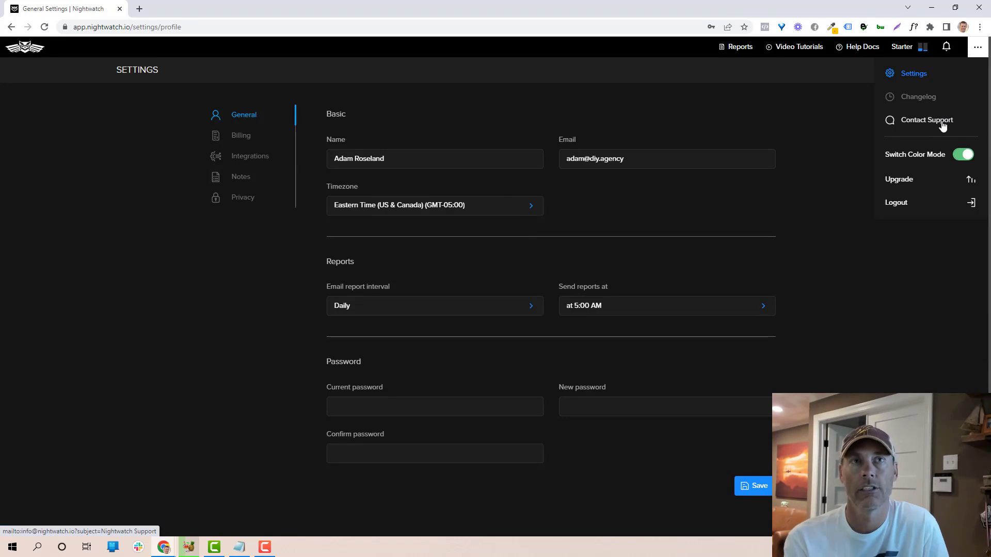
click(964, 155)
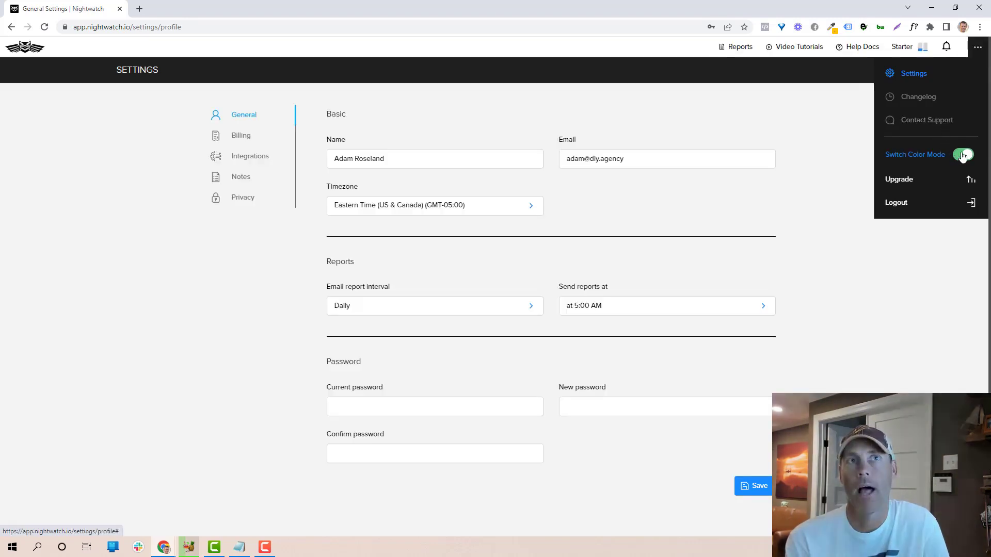
click(978, 158)
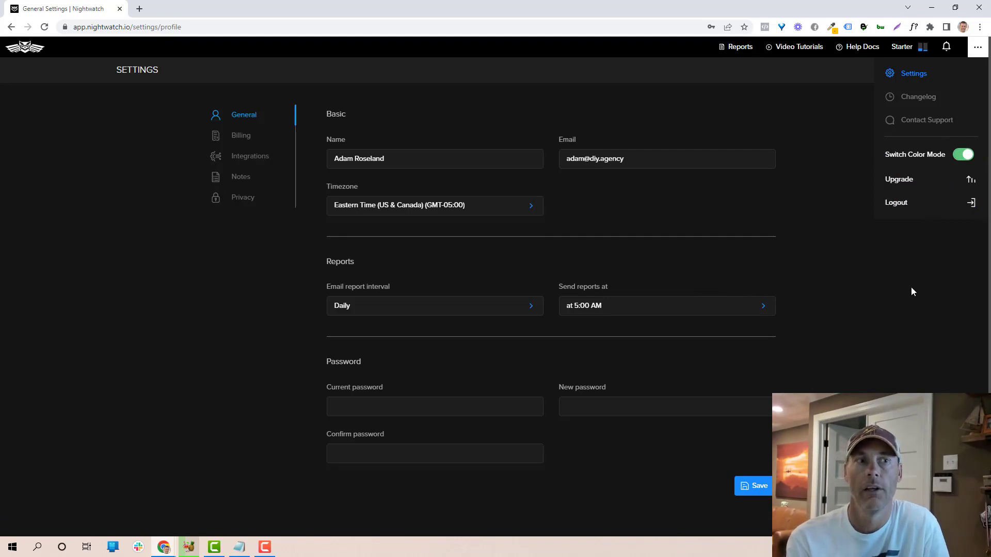
click(964, 511)
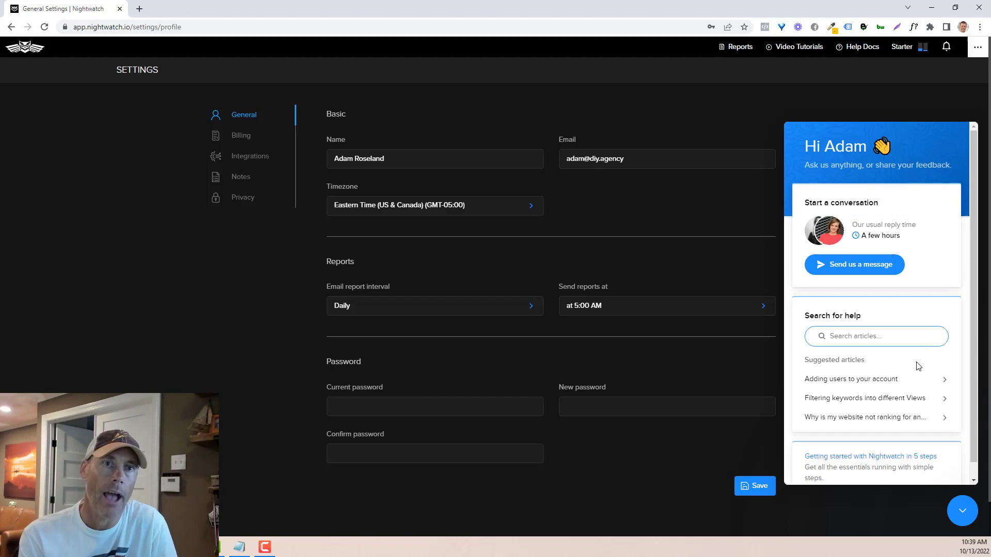
Close the support chat panel, leaving the General settings page
scroll(887, 354, down, 1)
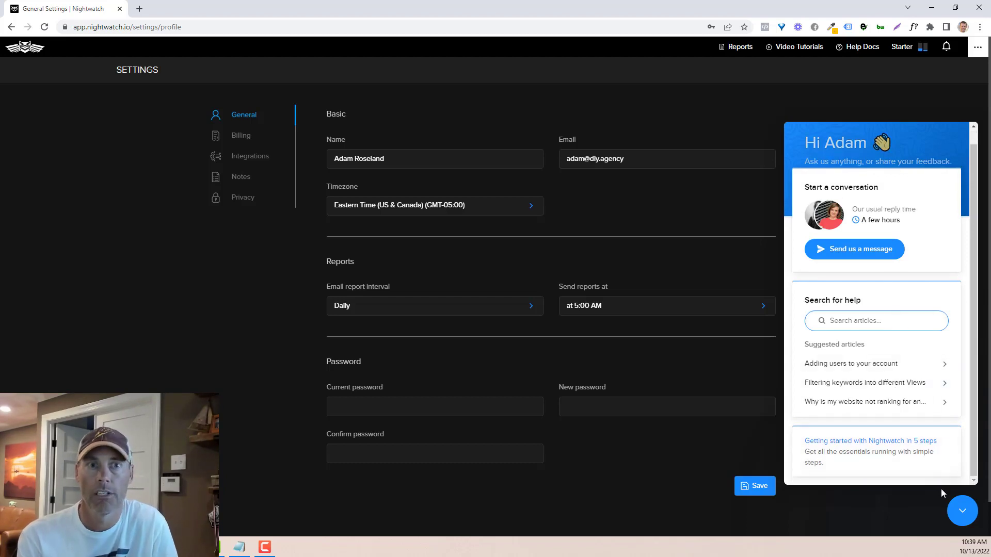
click(964, 510)
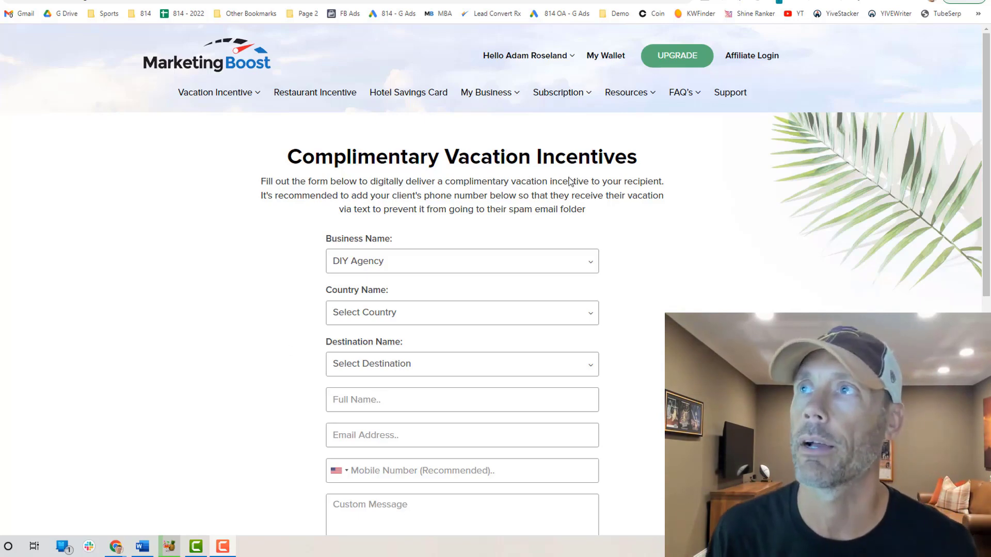
Set the vacation form's country to Mexico
scroll(475, 162, down, 2)
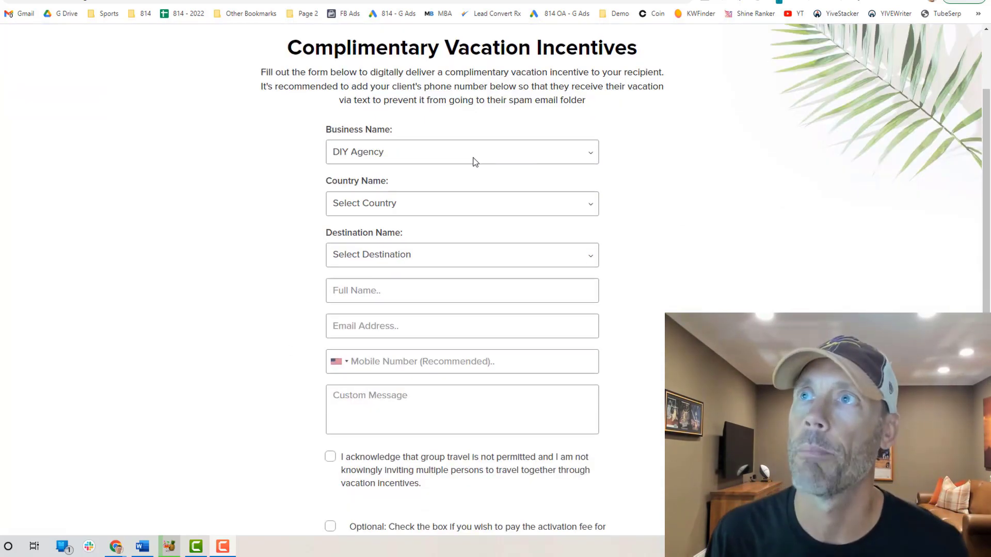
click(475, 208)
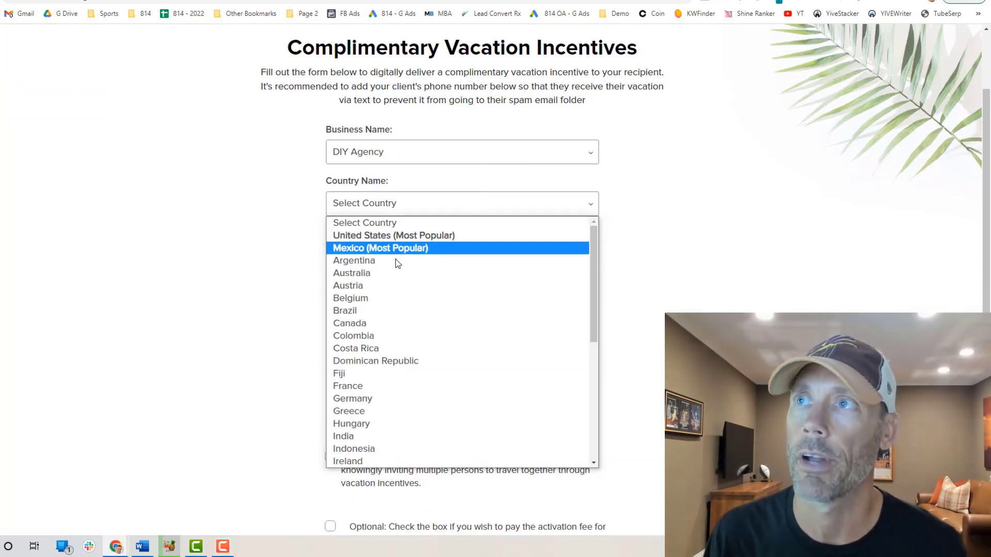
scroll(385, 258, down, 5)
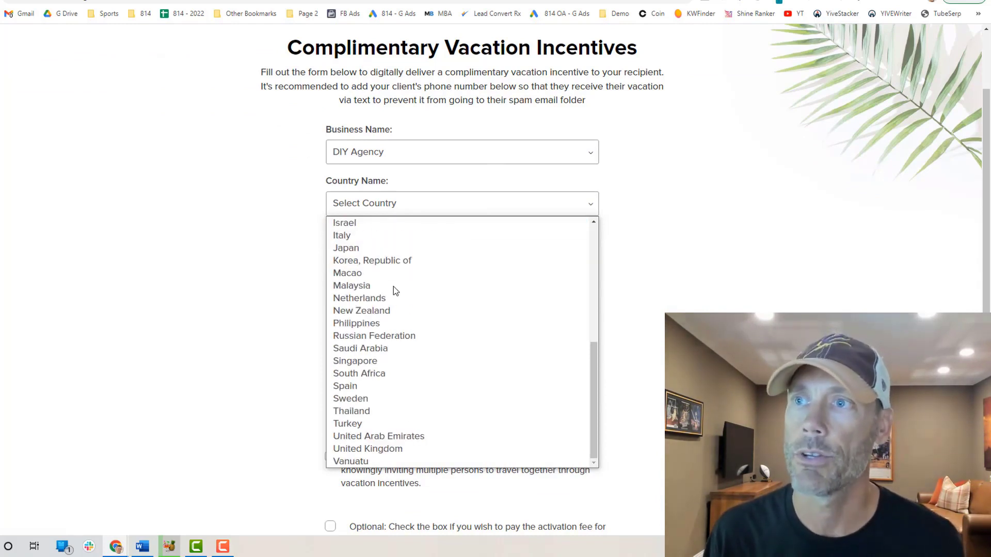
scroll(394, 361, up, 1)
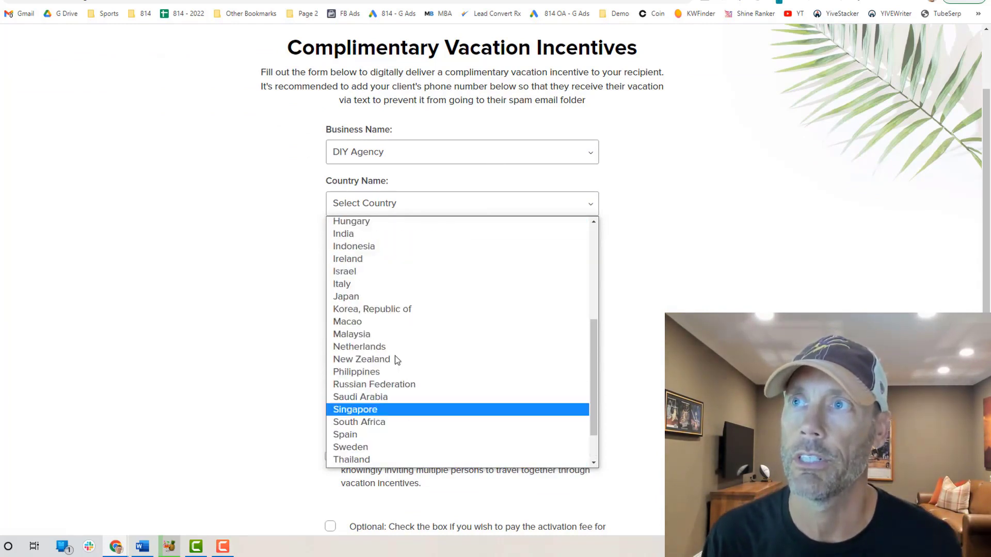
scroll(390, 300, up, 4)
click(387, 250)
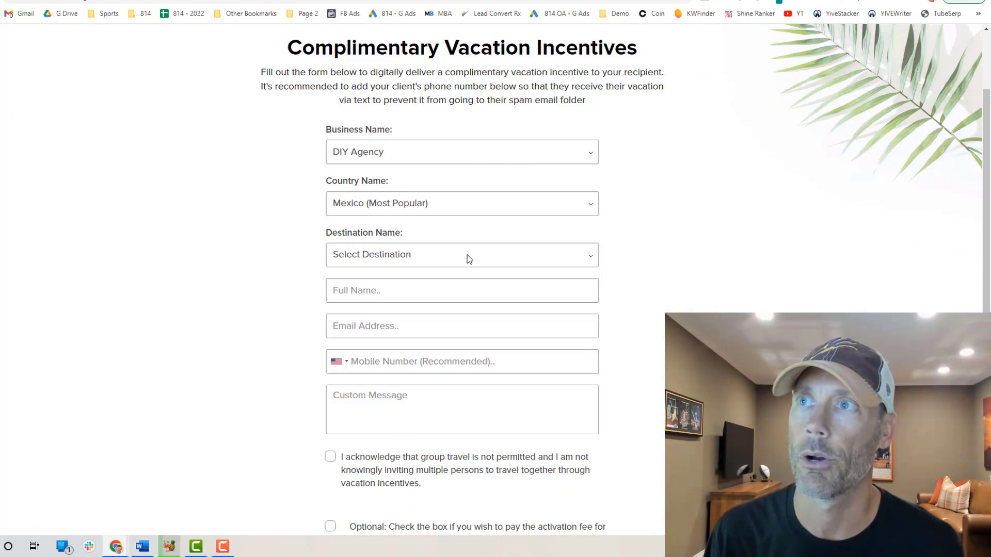
Pick Cancun as the Mexico destination and check taxes and fees of $148.65
click(496, 260)
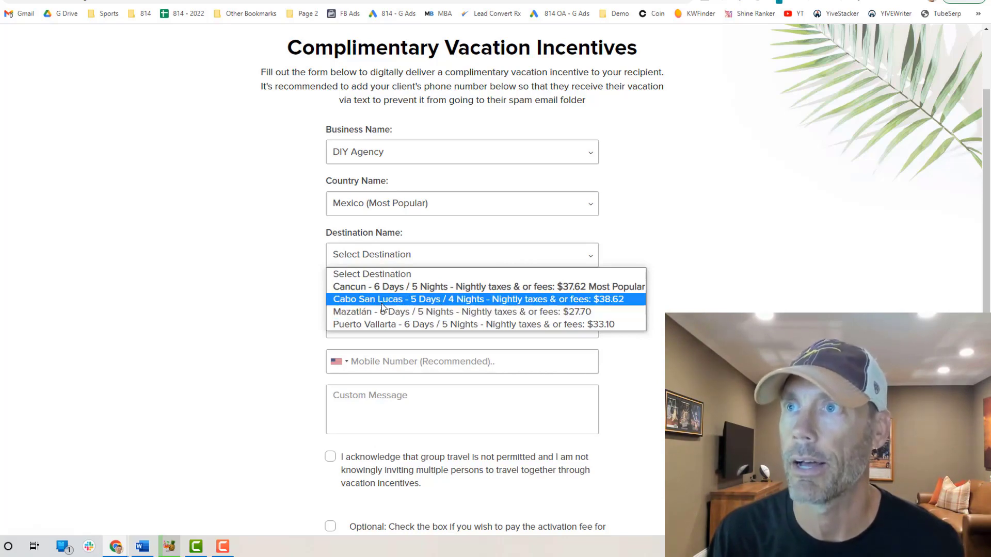
scroll(556, 338, down, 5)
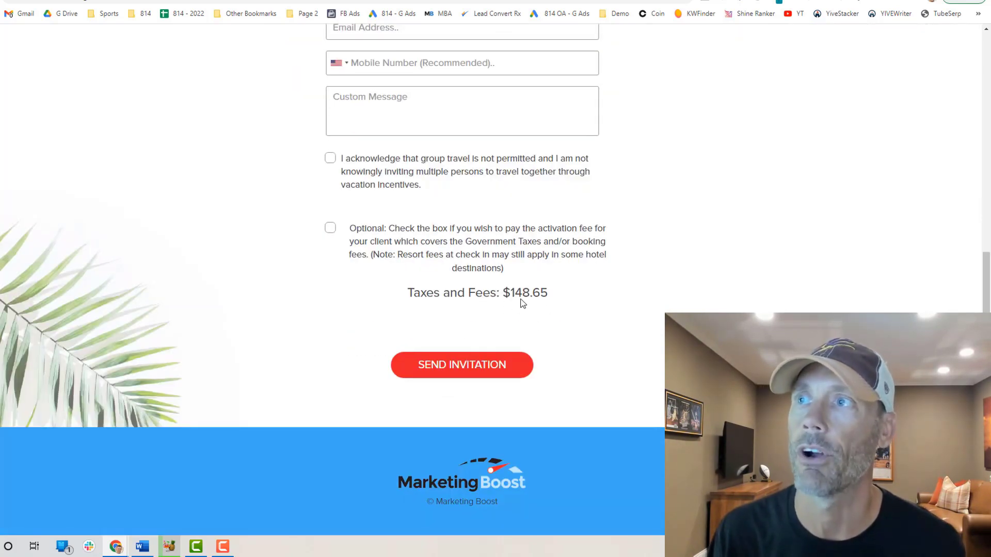
scroll(538, 309, up, 3)
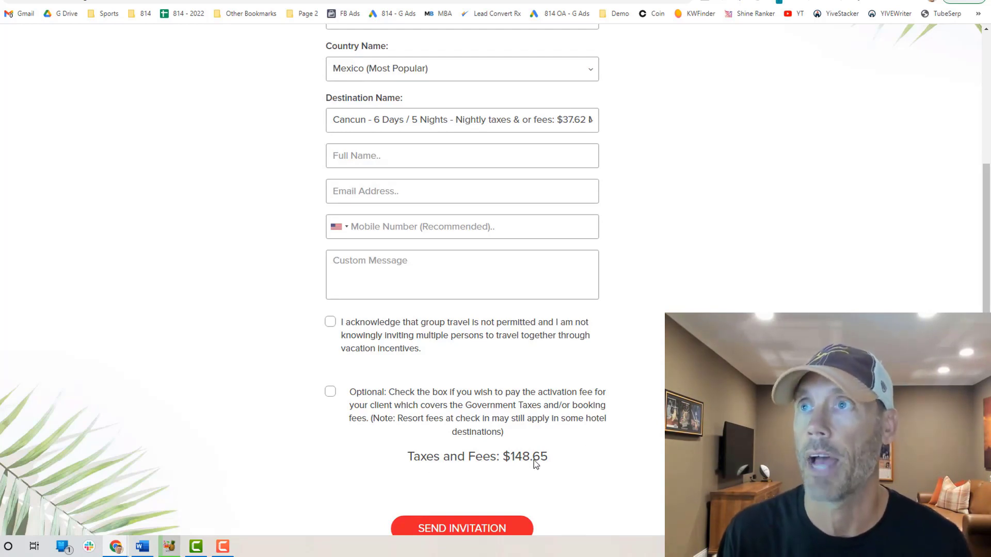
scroll(537, 454, up, 2)
Set the country to United States and browse its destinations without choosing one
click(438, 180)
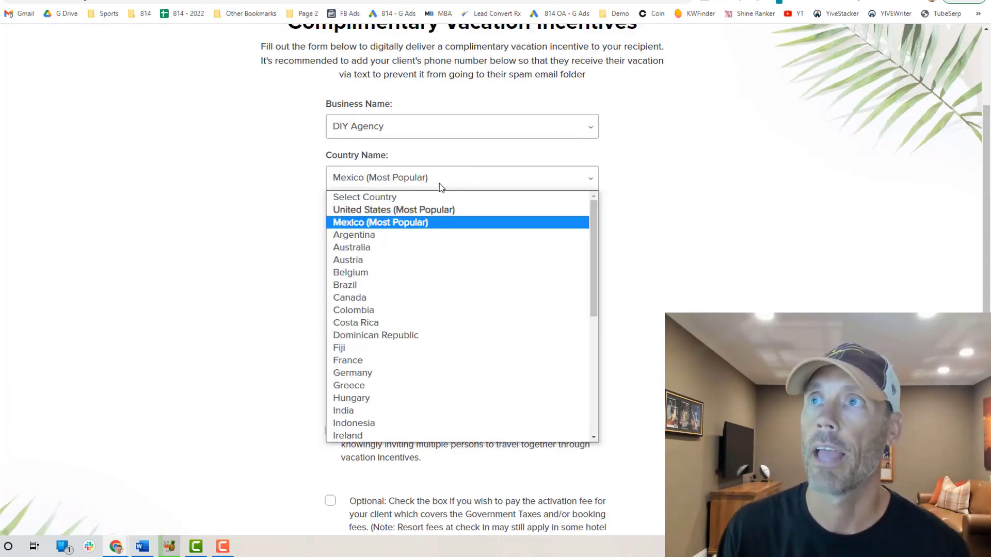
click(413, 213)
click(408, 230)
scroll(405, 310, down, 2)
scroll(410, 363, down, 2)
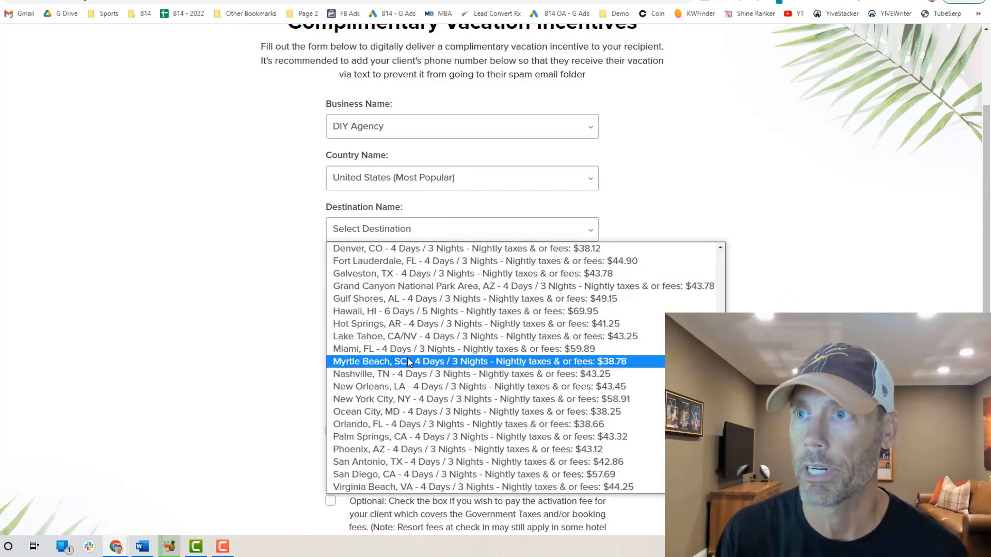
click(370, 233)
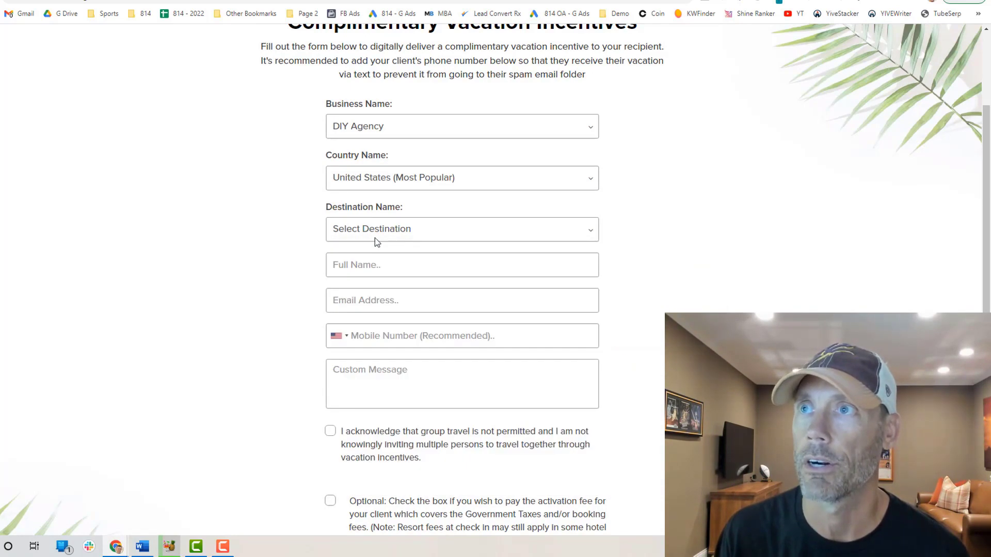
Change the country to Australia and list its destinations, led by Sydney
click(384, 178)
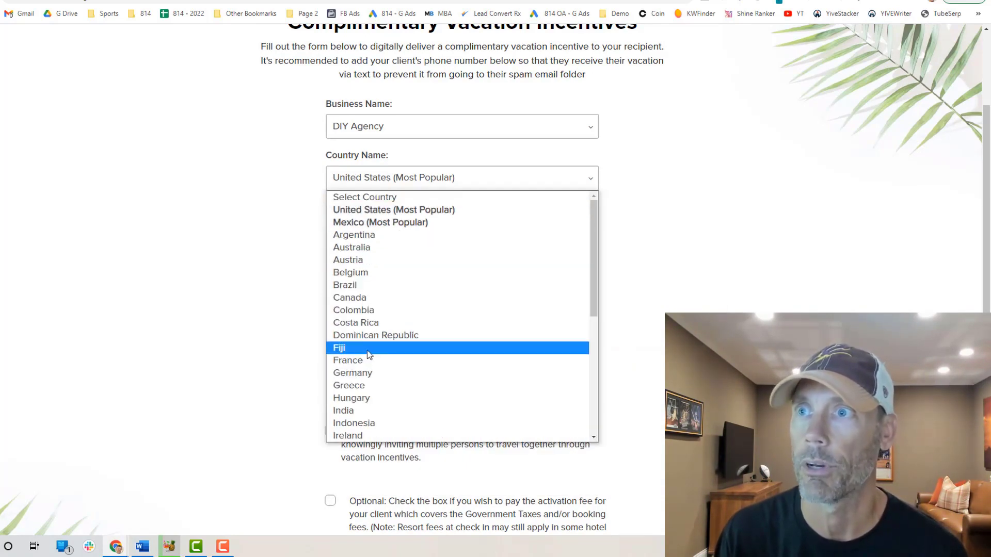
scroll(367, 356, down, 5)
scroll(407, 398, down, 1)
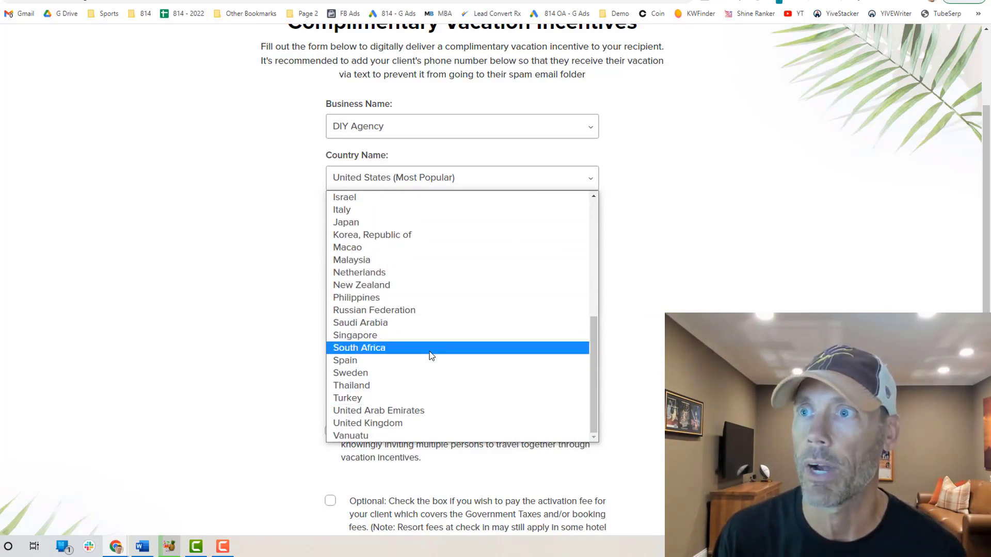
scroll(413, 309, up, 6)
click(393, 246)
click(430, 228)
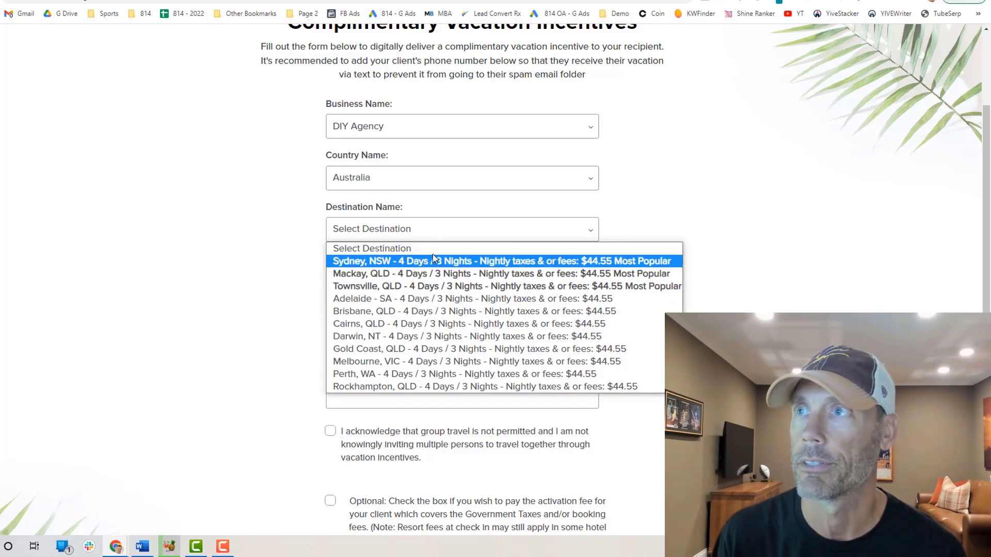